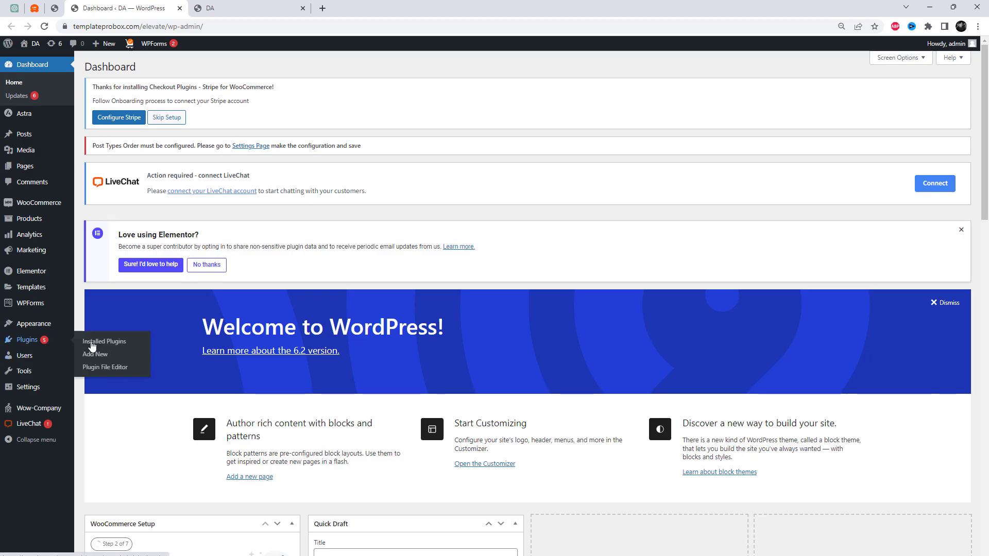
Step: Search the plugin directory for "Hover Effects – easily create any hover effect"
{"action": "left_click", "coordinate": [93, 342]}
{"action": "left_click", "coordinate": [140, 67]}
{"action": "type", "text": "Hover"}
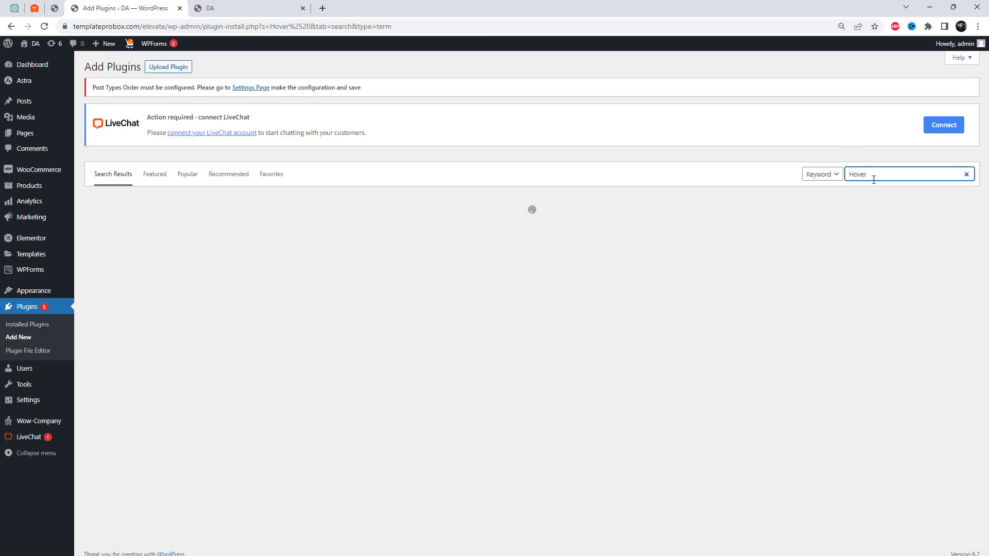
{"action": "left_click", "coordinate": [873, 197]}
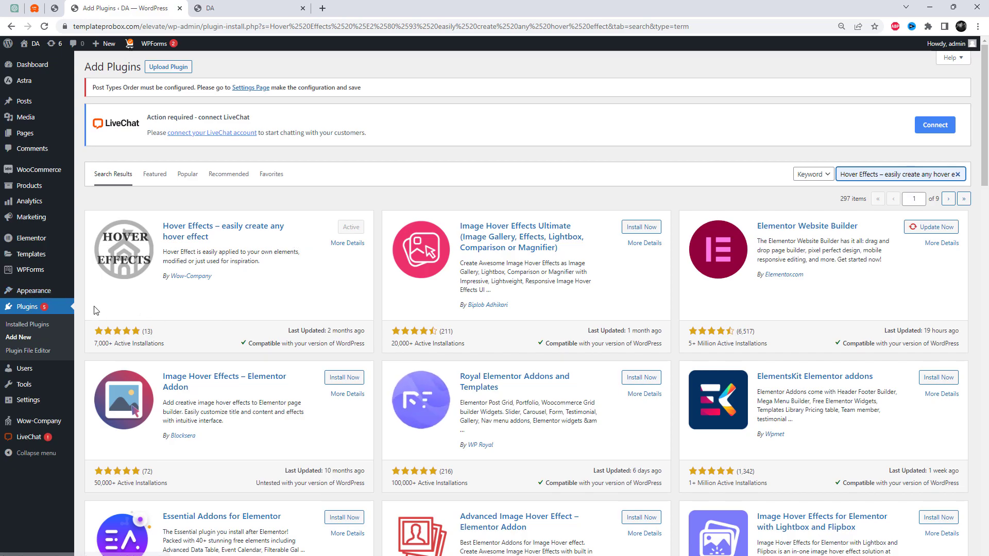
Step: Open the settings of the installed Hover Effects plugin
{"action": "left_click", "coordinate": [38, 325]}
{"action": "scroll", "coordinate": [216, 427], "scroll_direction": "down", "scroll_amount": 5}
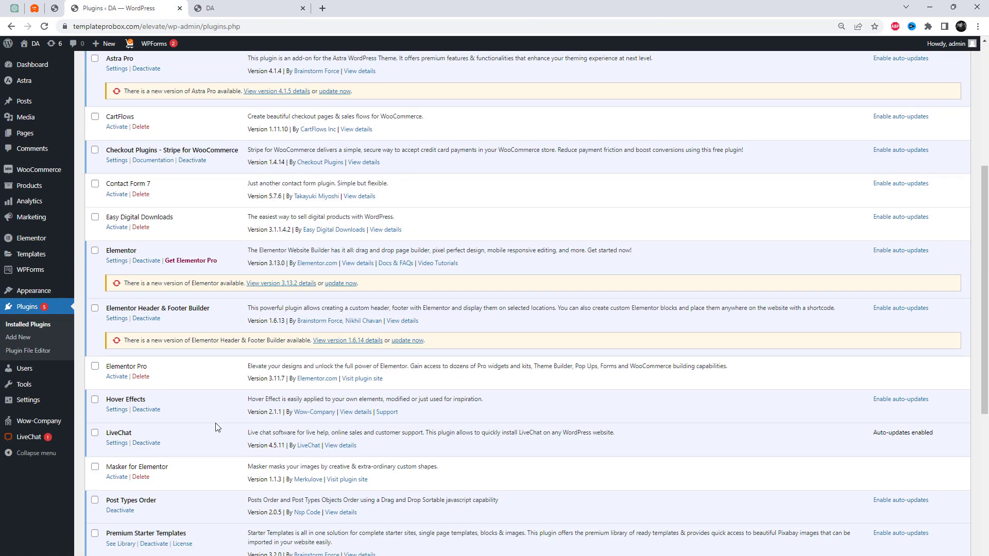
{"action": "left_click", "coordinate": [123, 411]}
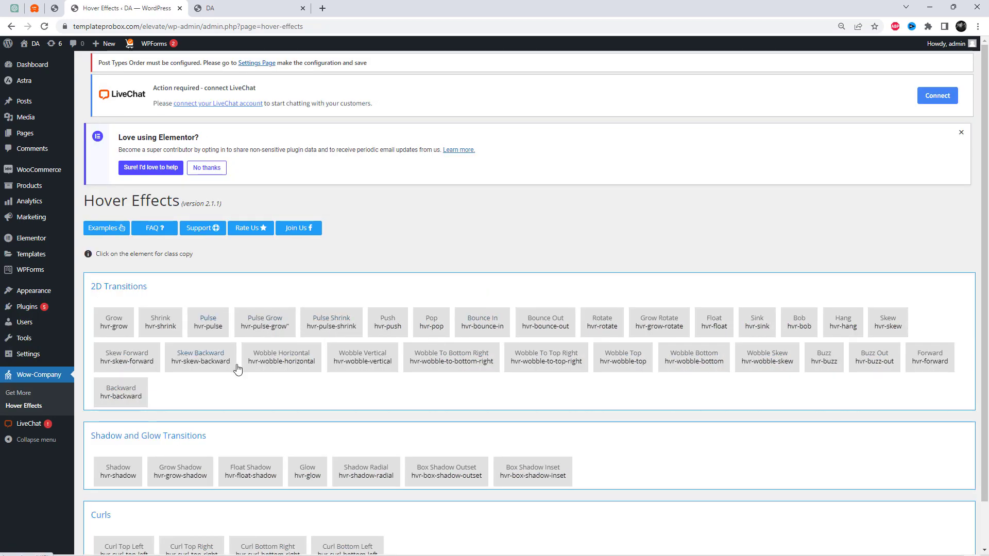
Step: Copy the Wobble Top class hvr-wobble-top and open the site's Menus page in a new browser tab
{"action": "left_click", "coordinate": [624, 367]}
{"action": "left_click", "coordinate": [585, 95]}
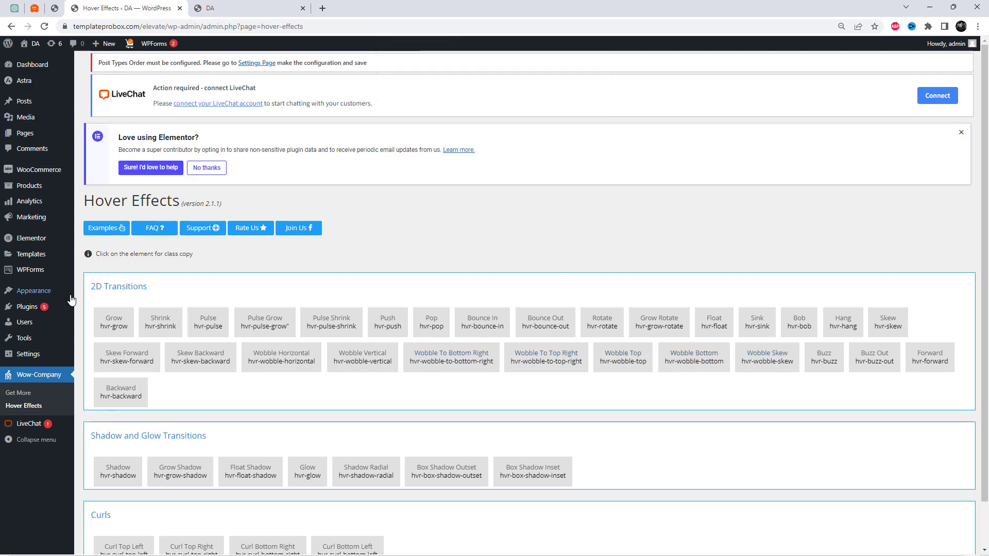
{"action": "mouse_move", "coordinate": [64, 302]}
{"action": "right_click", "coordinate": [89, 334]}
{"action": "left_click", "coordinate": [122, 339]}
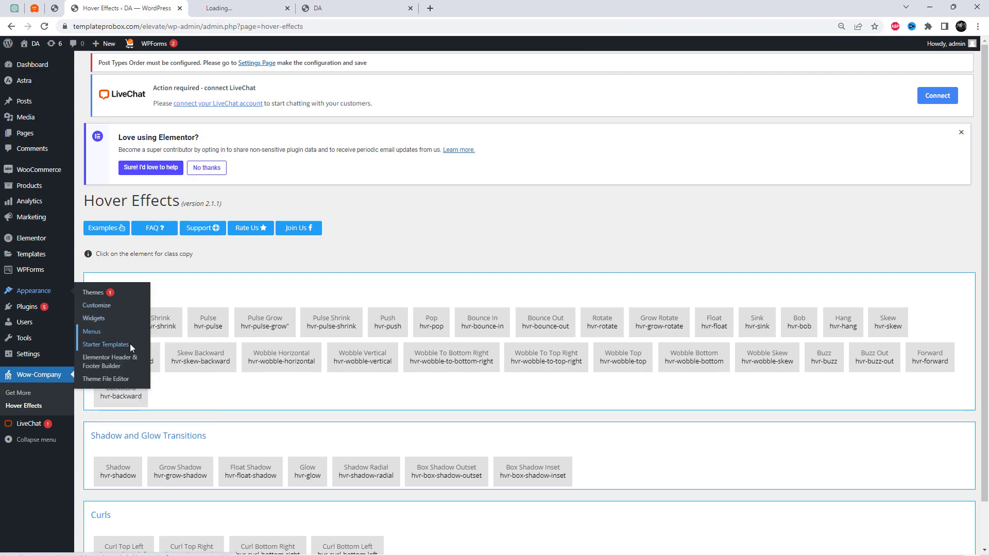
{"action": "left_click", "coordinate": [243, 7]}
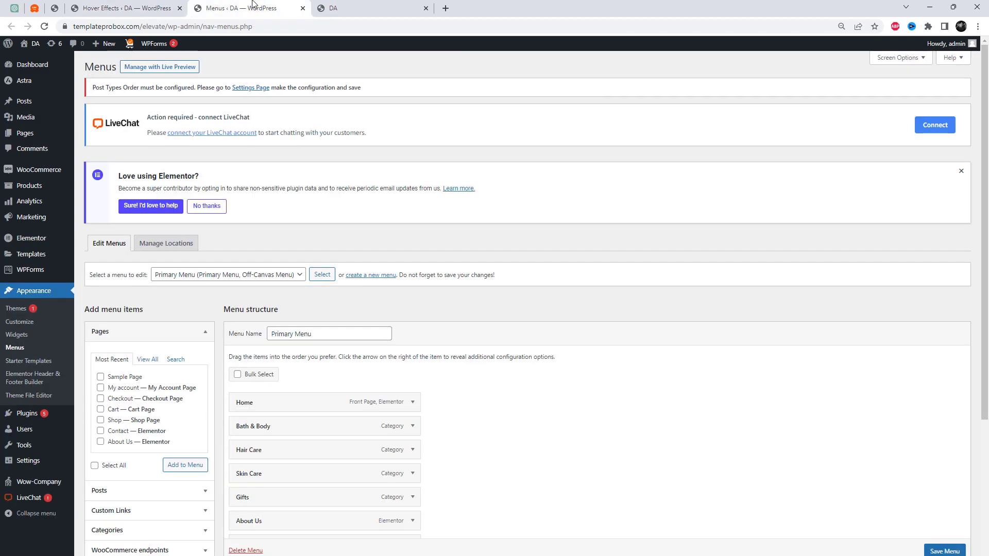
{"action": "scroll", "coordinate": [506, 317], "scroll_direction": "down", "scroll_amount": 3}
{"action": "scroll", "coordinate": [630, 277], "scroll_direction": "up", "scroll_amount": 3}
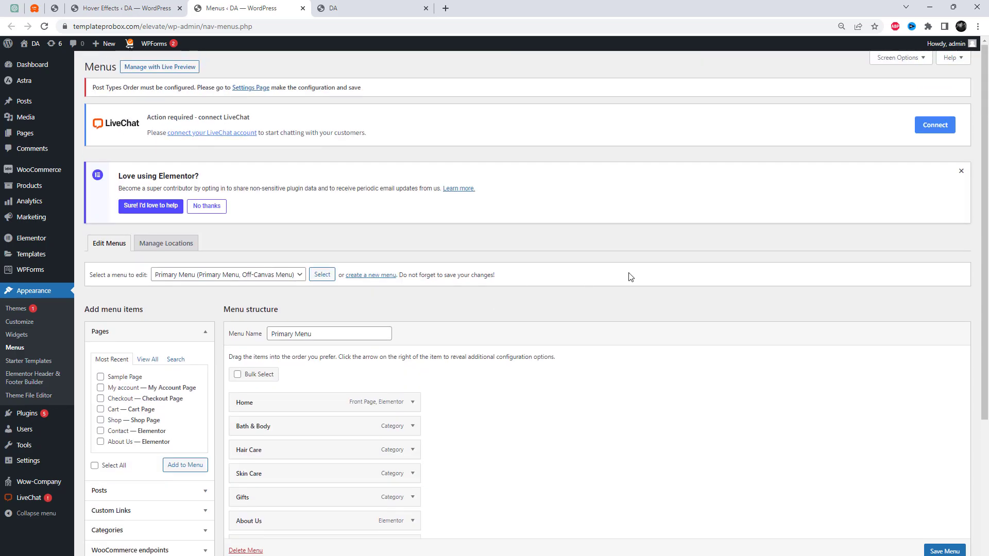
Step: Enable the CSS Classes advanced menu property in the screen options and save the Primary Menu
{"action": "left_click", "coordinate": [916, 61]}
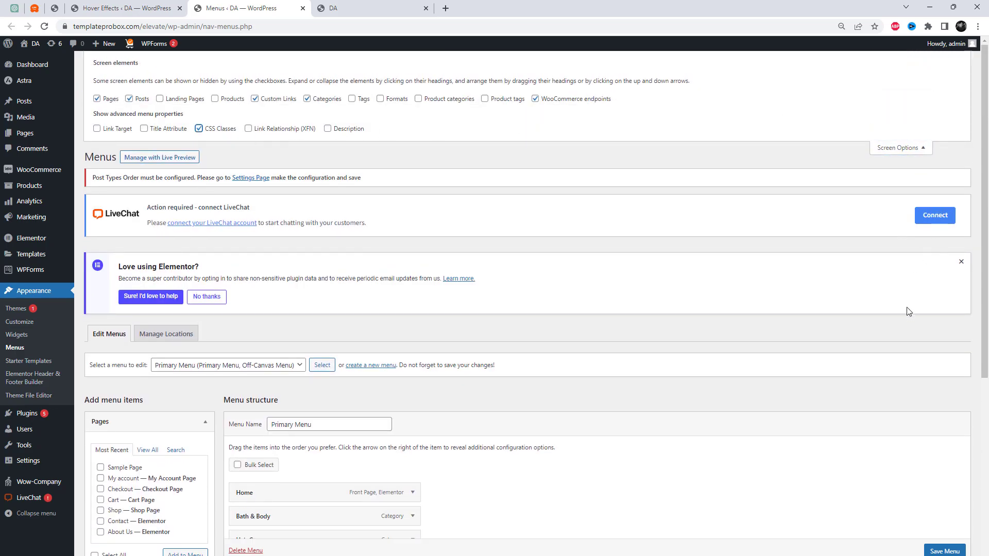
{"action": "scroll", "coordinate": [897, 480], "scroll_direction": "down", "scroll_amount": 2}
{"action": "scroll", "coordinate": [946, 554], "scroll_direction": "down", "scroll_amount": 1}
{"action": "left_click", "coordinate": [947, 550]}
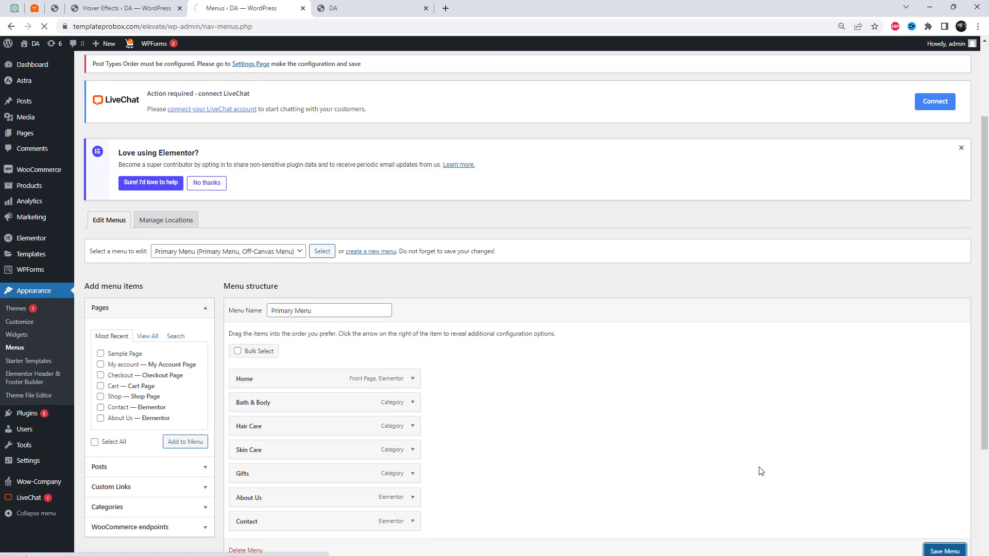
Step: Set the Home menu item's CSS class to hvr-wobble-top and save the menu
{"action": "scroll", "coordinate": [651, 430], "scroll_direction": "down", "scroll_amount": 3}
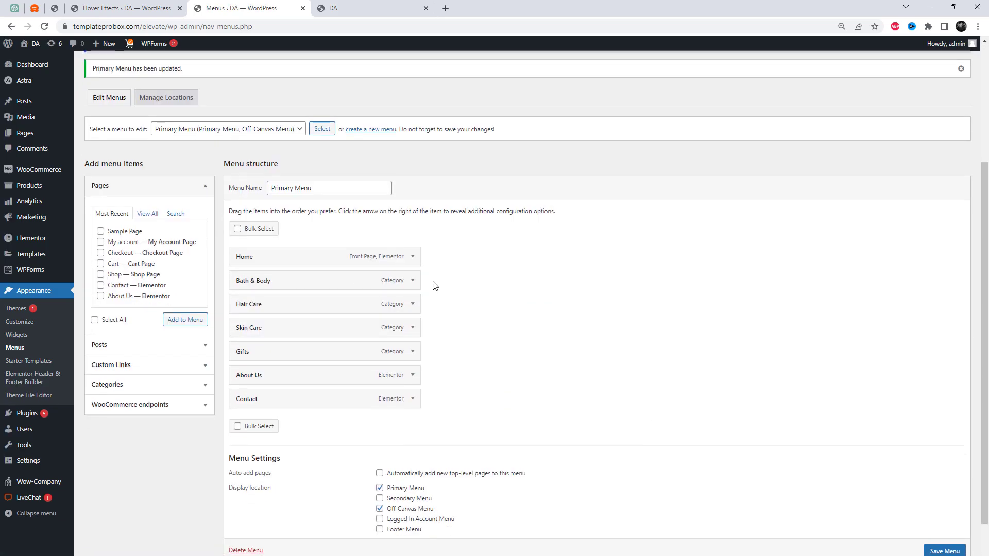
{"action": "left_click", "coordinate": [414, 257]}
{"action": "left_click", "coordinate": [278, 315]}
{"action": "left_click", "coordinate": [299, 339]}
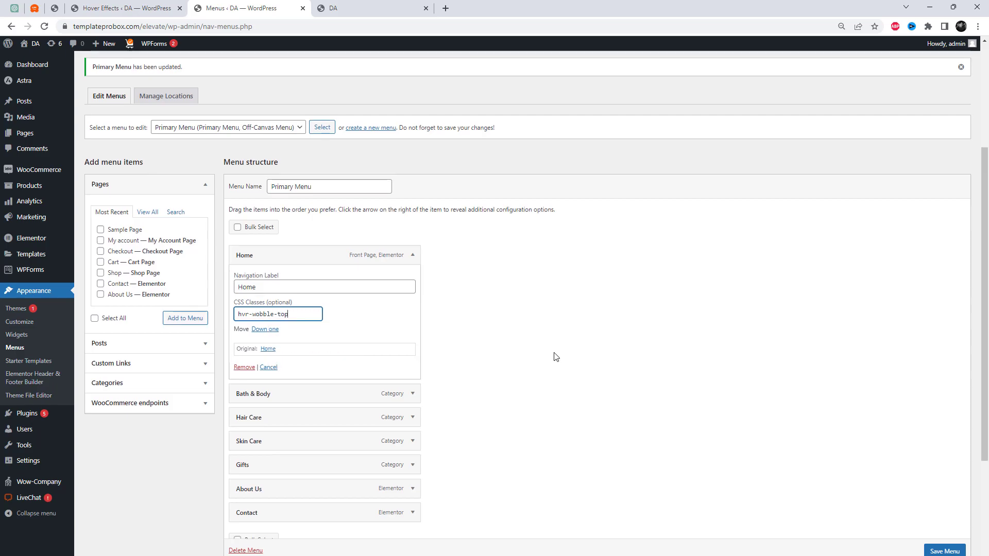
{"action": "scroll", "coordinate": [556, 357], "scroll_direction": "down", "scroll_amount": 2}
{"action": "left_click", "coordinate": [945, 551]}
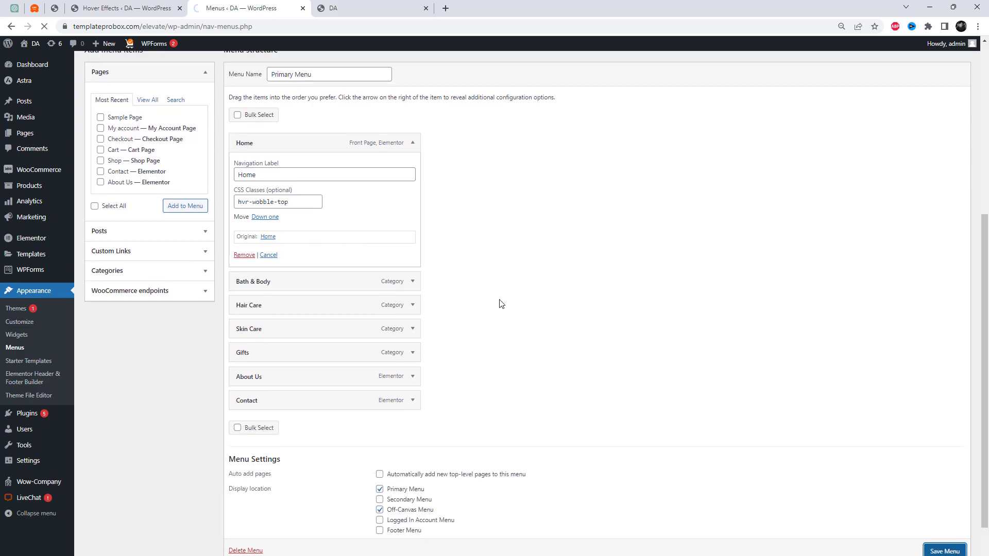
Step: Copy the Buzz class hvr-buzz from Hover Effects and assign it to the Bath & Body menu item
{"action": "key", "text": "ctrl+shift+Tab"}
{"action": "scroll", "coordinate": [437, 287], "scroll_direction": "down", "scroll_amount": 1}
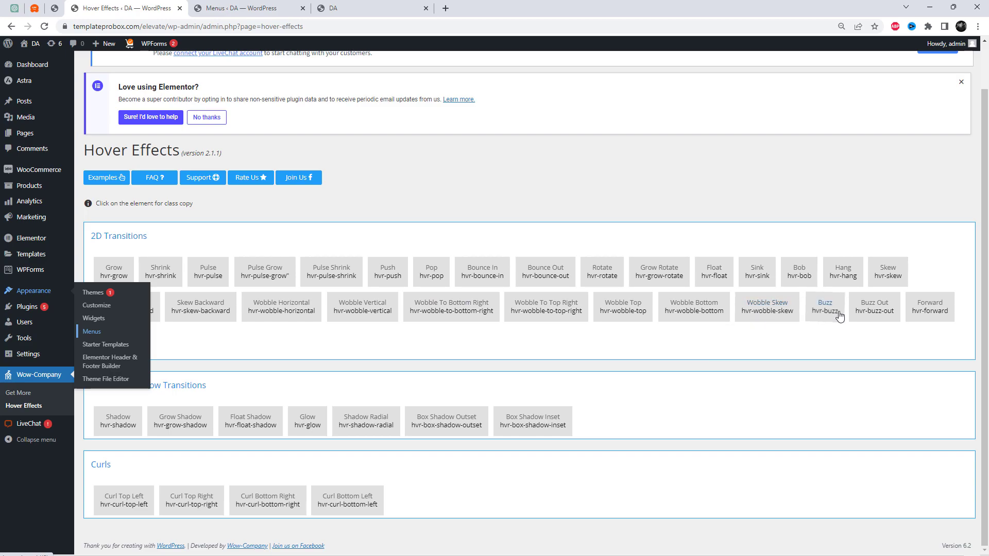
{"action": "left_click", "coordinate": [825, 307]}
{"action": "left_click", "coordinate": [242, 8]}
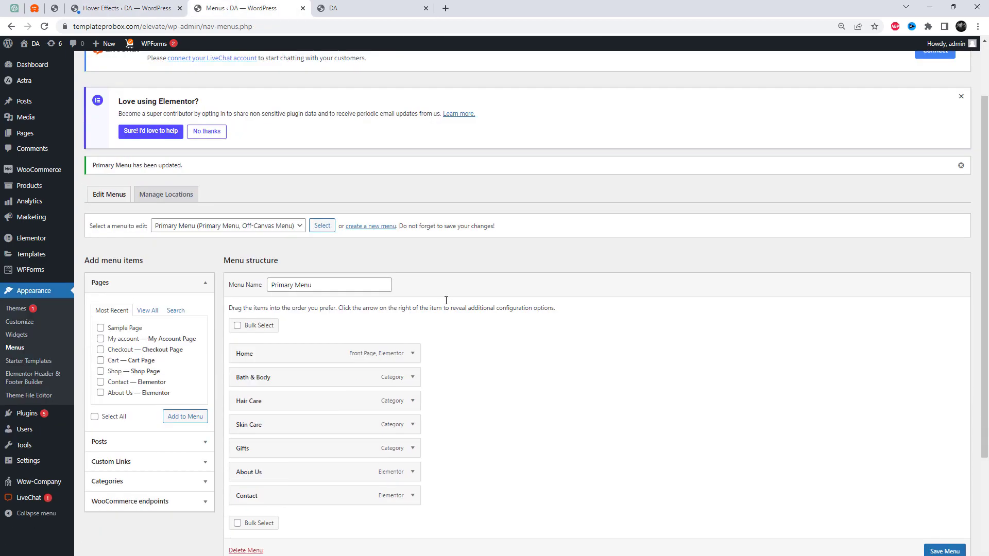
{"action": "scroll", "coordinate": [446, 301], "scroll_direction": "down", "scroll_amount": 2}
{"action": "left_click", "coordinate": [413, 280]}
{"action": "left_click", "coordinate": [279, 339]}
{"action": "key", "text": "ctrl+v"}
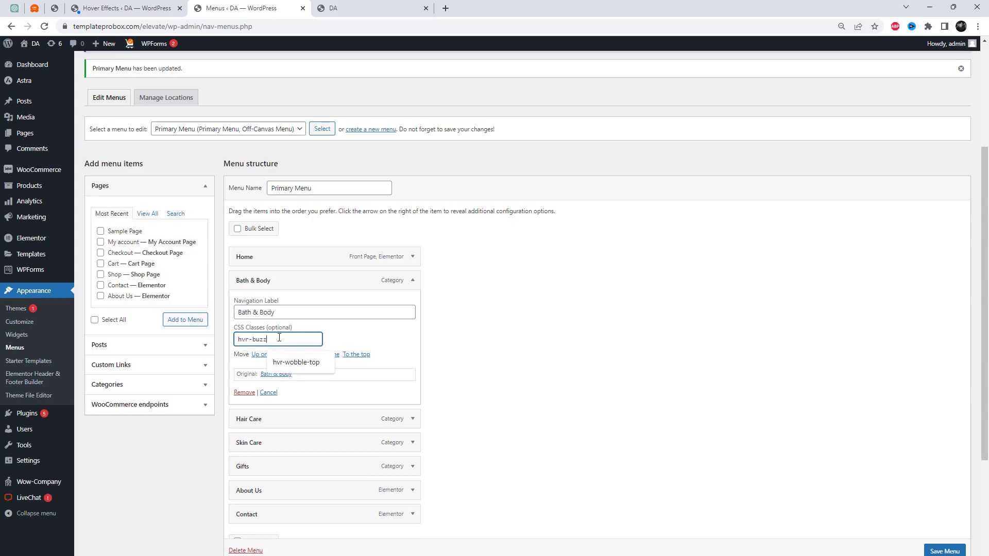
{"action": "left_click", "coordinate": [413, 281]}
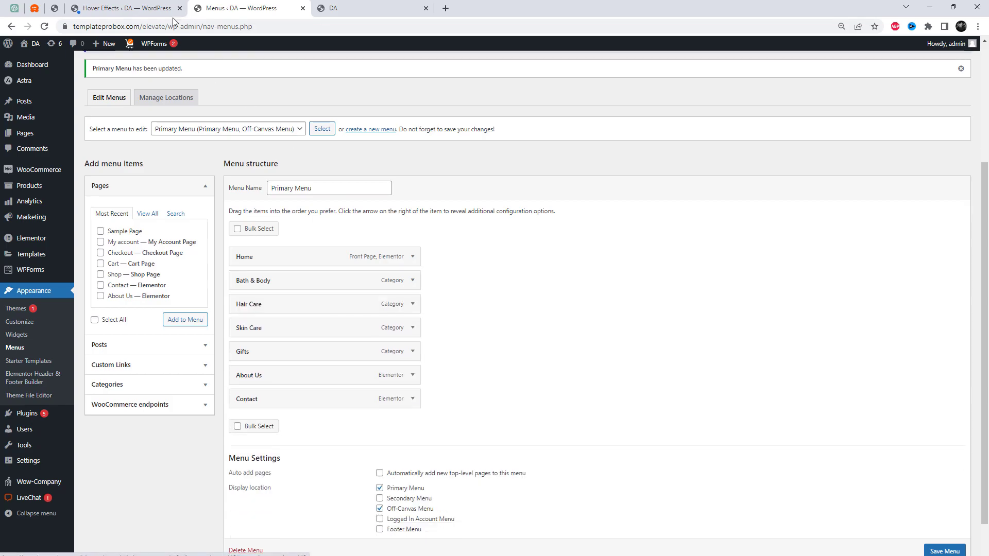
Step: Copy the Backward class hvr-backward from Hover Effects and assign it to the Hair Care menu item
{"action": "left_click", "coordinate": [171, 14]}
{"action": "left_click", "coordinate": [585, 84]}
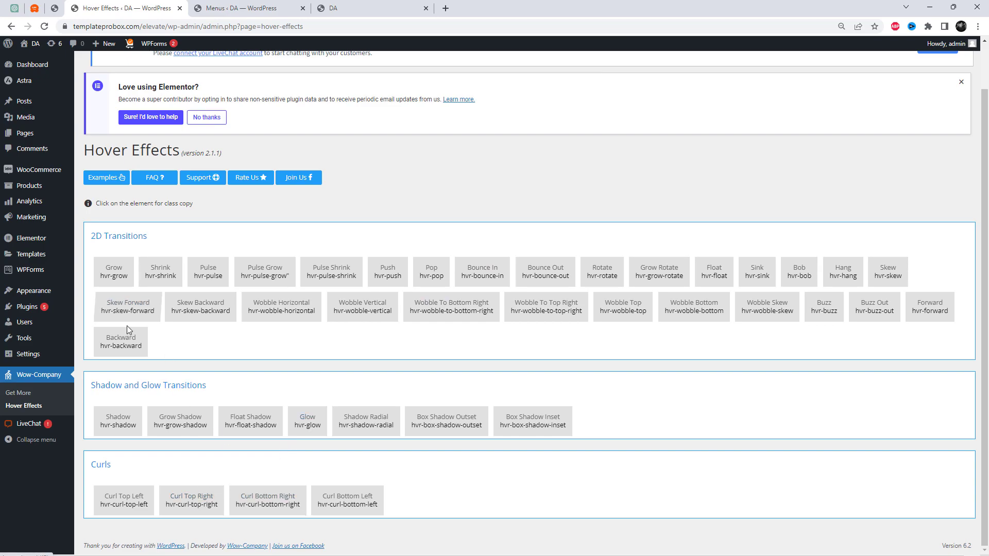
{"action": "left_click", "coordinate": [131, 343]}
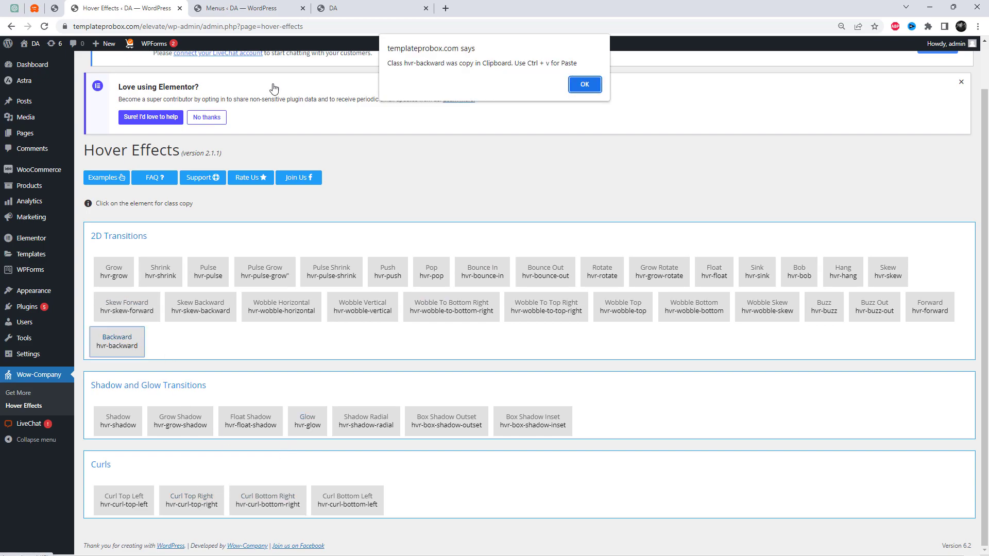
{"action": "left_click", "coordinate": [584, 84]}
{"action": "left_click", "coordinate": [242, 9]}
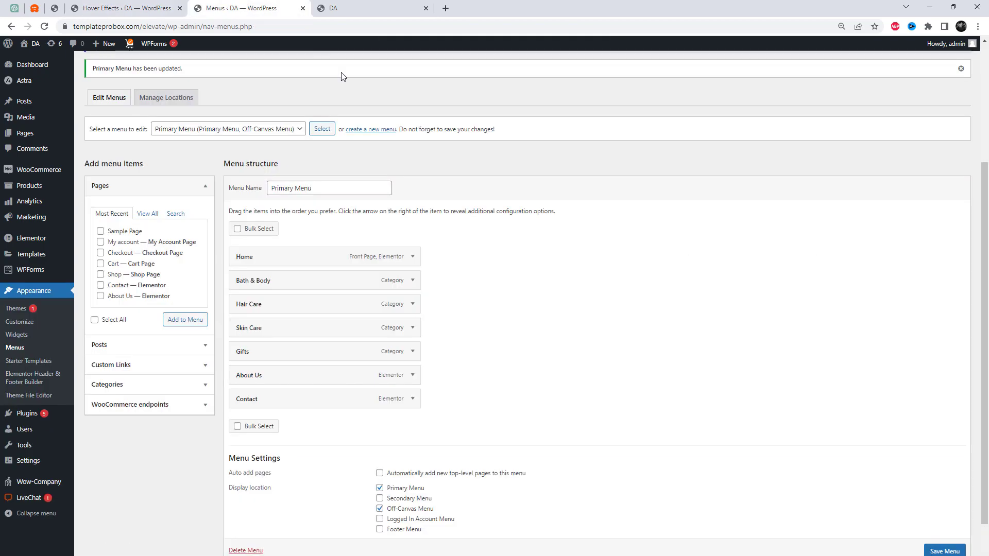
{"action": "left_click", "coordinate": [421, 304]}
{"action": "left_click", "coordinate": [287, 365]}
{"action": "key", "text": "ctrl+v"}
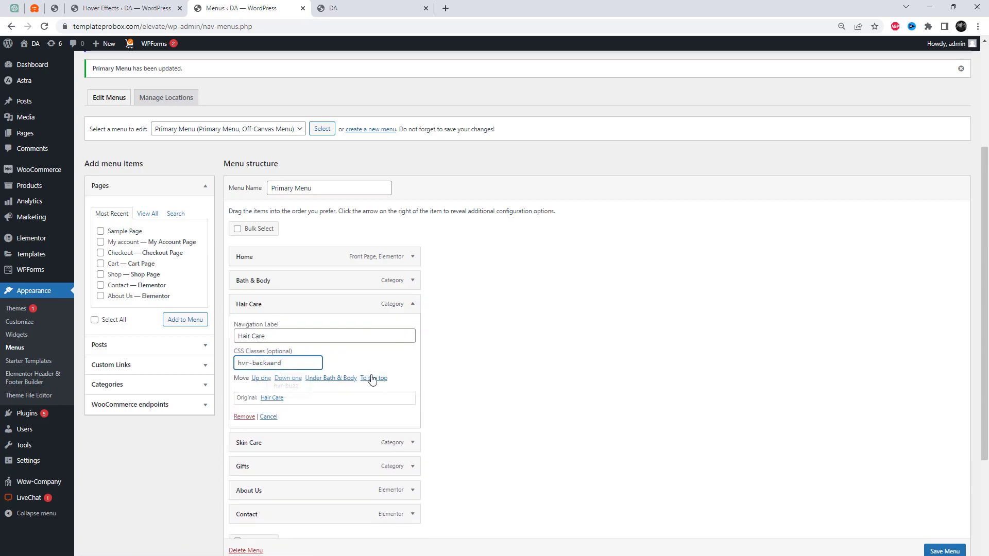
{"action": "scroll", "coordinate": [413, 260], "scroll_direction": "down", "scroll_amount": 3}
{"action": "left_click", "coordinate": [414, 218]}
Step: Copy the Wobble Bottom class hvr-wobble-bottom from Hover Effects and assign it to the Gifts menu item
{"action": "left_click", "coordinate": [173, 2]}
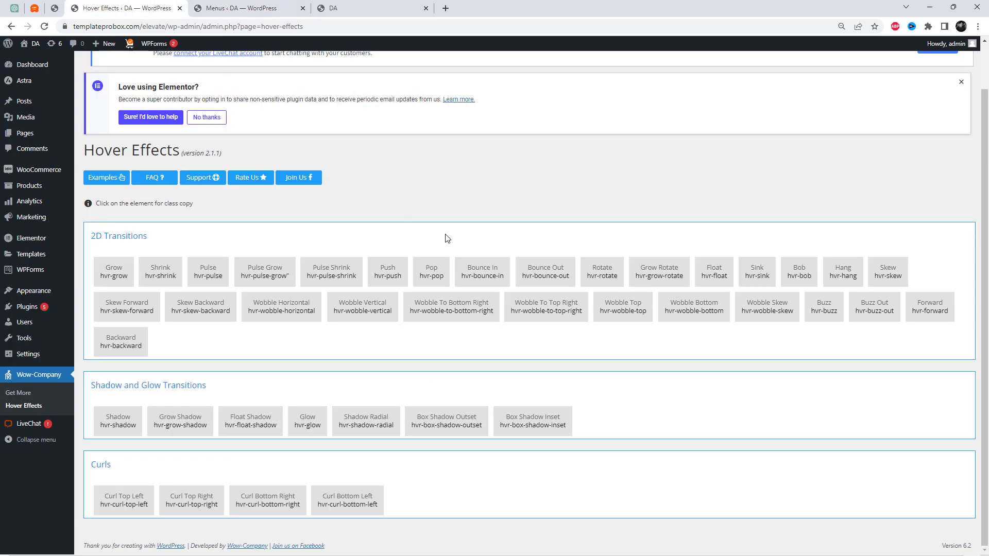
{"action": "left_click", "coordinate": [688, 307]}
{"action": "left_click", "coordinate": [254, 4]}
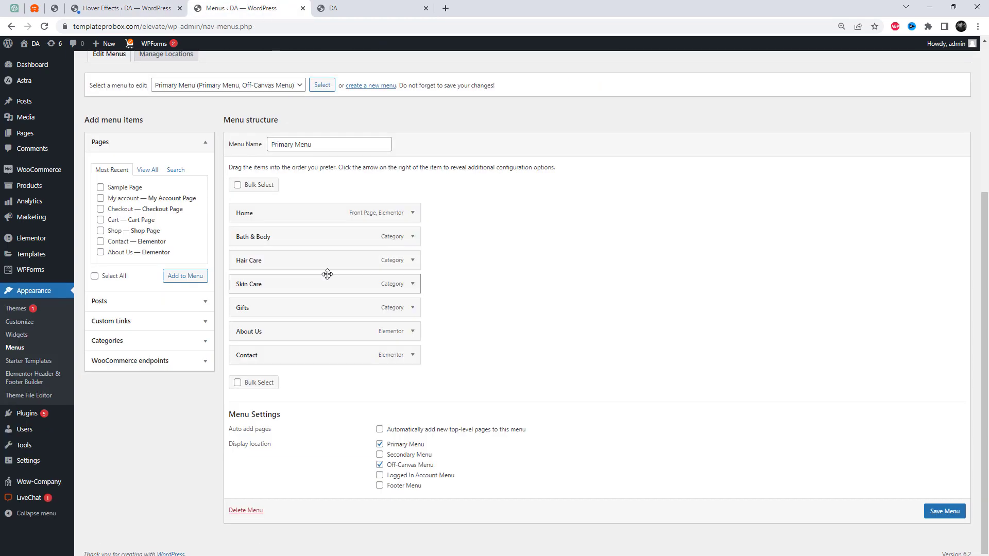
{"action": "left_click", "coordinate": [413, 308]}
{"action": "left_click", "coordinate": [283, 367]}
{"action": "key", "text": "ctrl+v"}
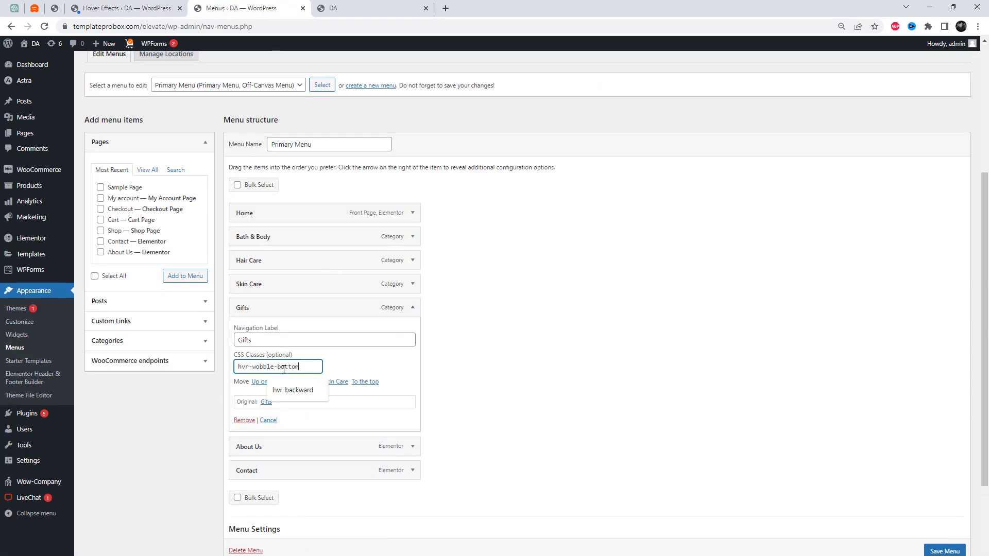
{"action": "left_click", "coordinate": [412, 284]}
{"action": "left_click", "coordinate": [417, 290]}
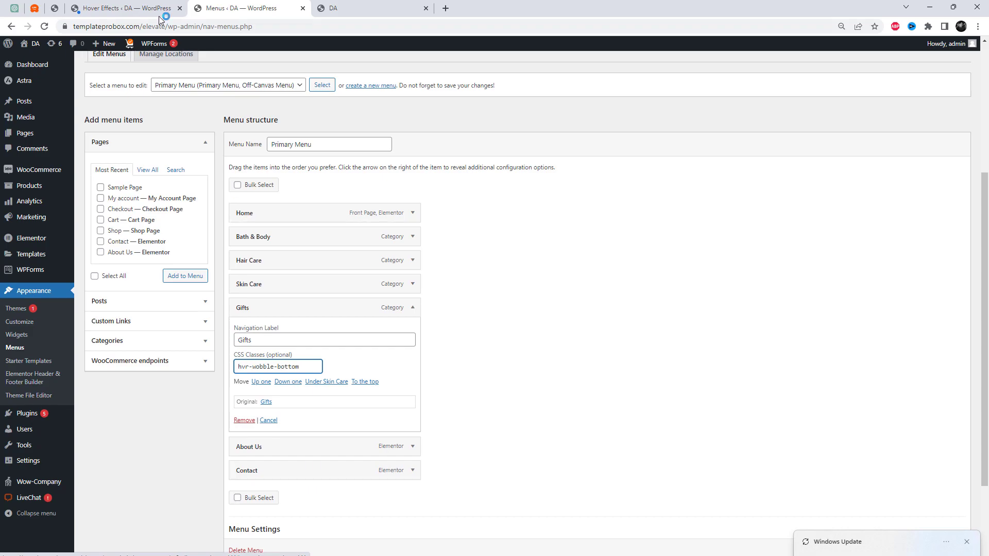
Step: Copy the class hvr-buzz from Hover Effects and assign it to the Skin Care menu item
{"action": "left_click", "coordinate": [164, 10]}
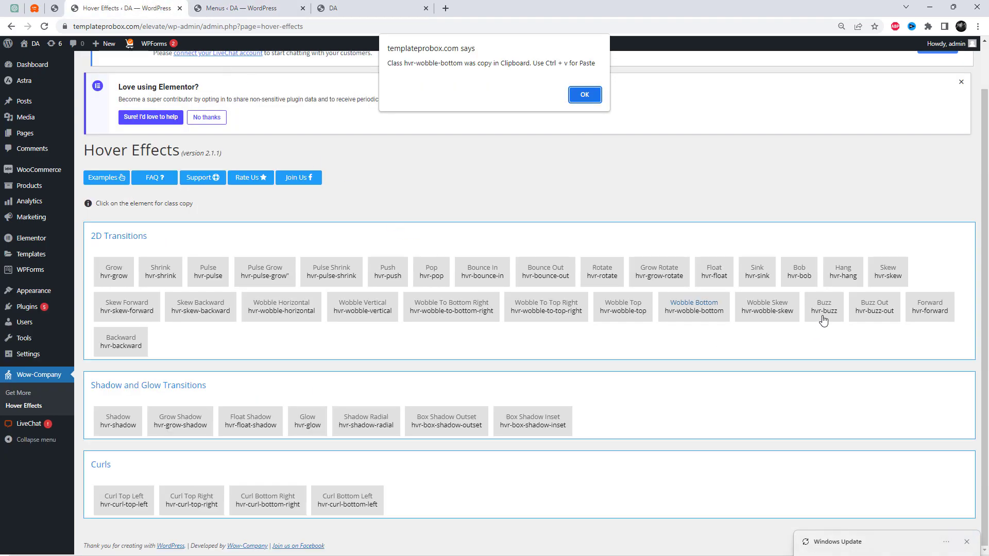
{"action": "left_click", "coordinate": [586, 95]}
{"action": "left_click", "coordinate": [843, 271]}
{"action": "left_click", "coordinate": [244, 8]}
{"action": "left_click", "coordinate": [413, 307]}
{"action": "left_click", "coordinate": [413, 284]}
{"action": "left_click", "coordinate": [305, 341]}
{"action": "key", "text": "ctrl+v"}
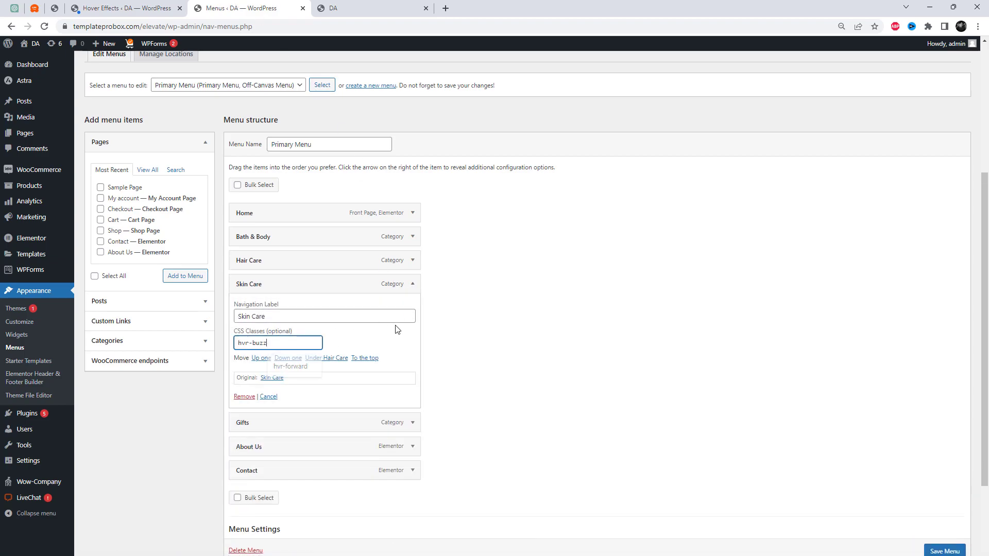
{"action": "left_click", "coordinate": [413, 284]}
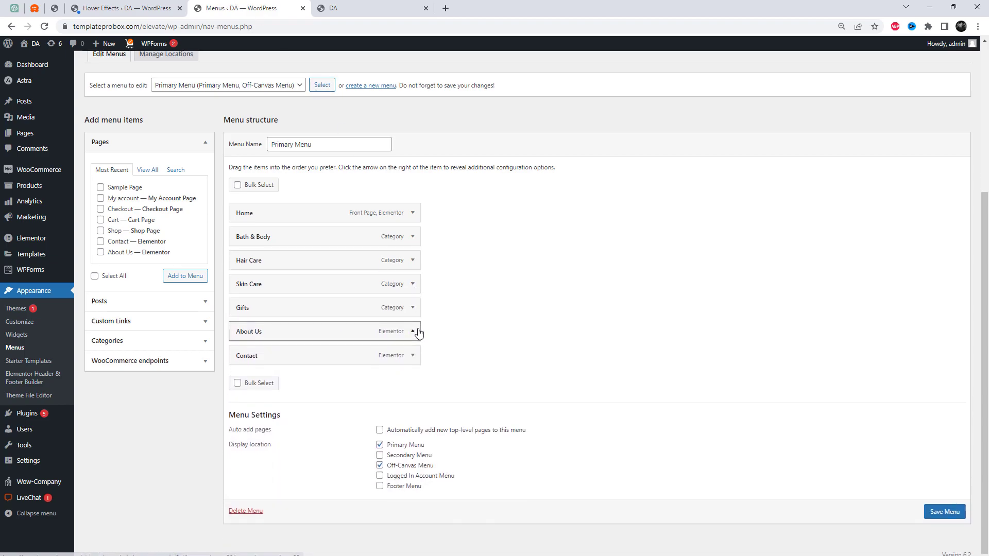
Step: Copy the Grow class hvr-grow from Hover Effects and assign it to the About Us menu item
{"action": "left_click", "coordinate": [178, 5]}
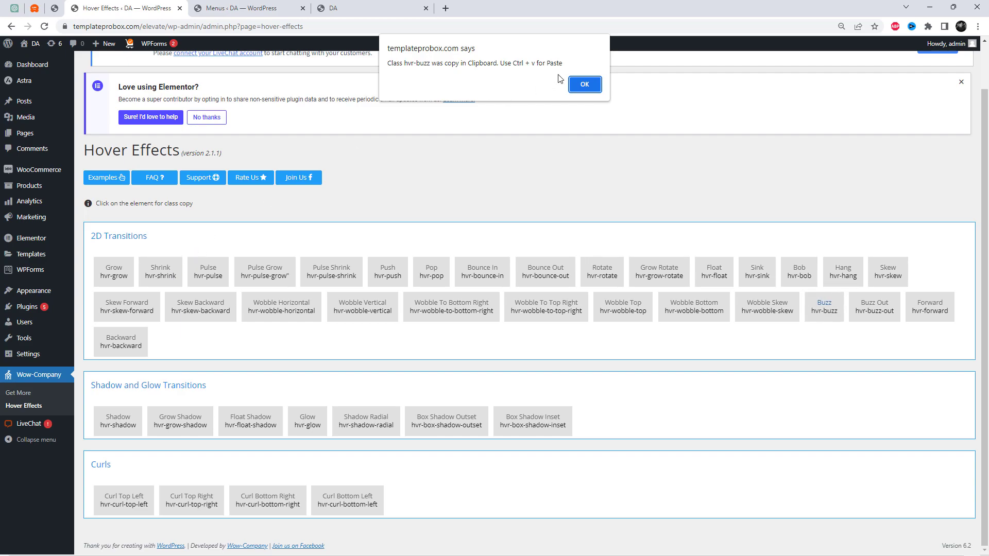
{"action": "left_click", "coordinate": [584, 84]}
{"action": "left_click", "coordinate": [113, 271]}
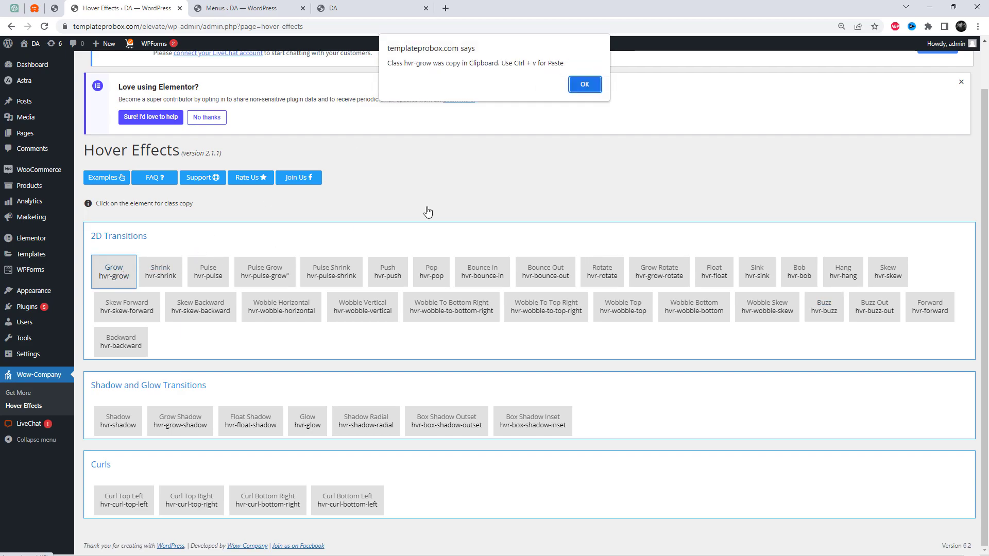
{"action": "left_click", "coordinate": [584, 84]}
{"action": "left_click", "coordinate": [242, 8]}
{"action": "scroll", "coordinate": [489, 360], "scroll_direction": "down", "scroll_amount": 2}
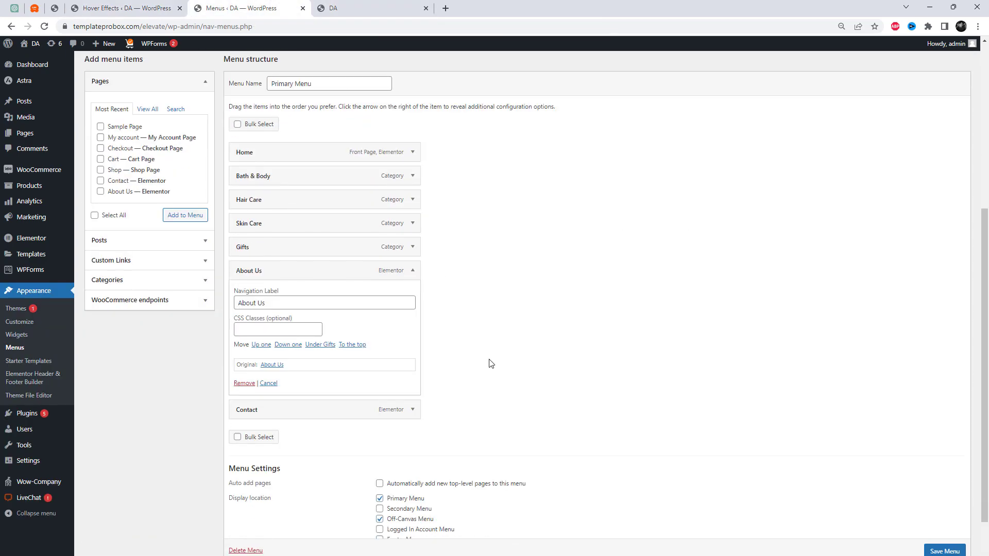
{"action": "left_click", "coordinate": [260, 305]}
{"action": "key", "text": "ctrl+v"}
Step: Copy the Forward class hvr-forward from Hover Effects, assign it to the Contact menu item and save the menu
{"action": "left_click", "coordinate": [412, 389]}
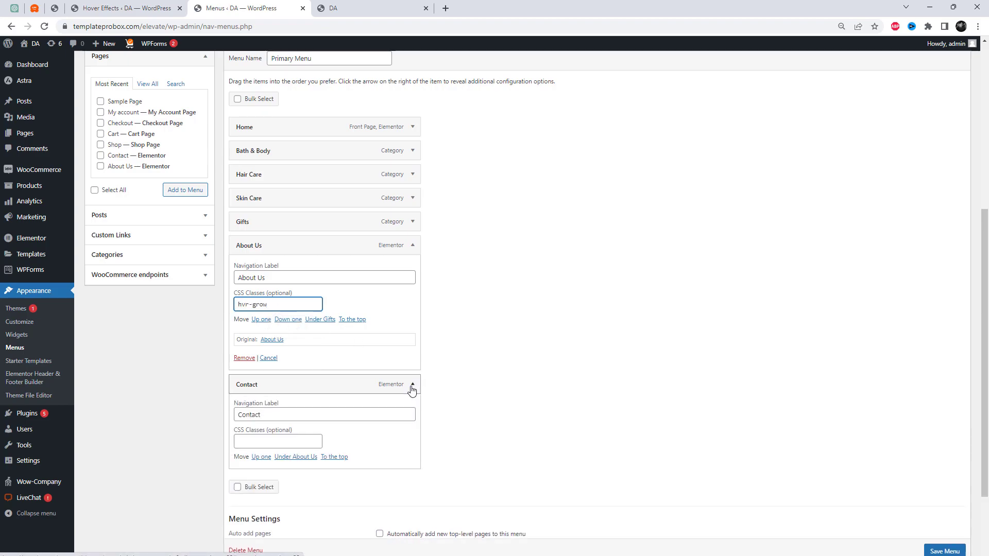
{"action": "key", "text": "ctrl+shift+Tab"}
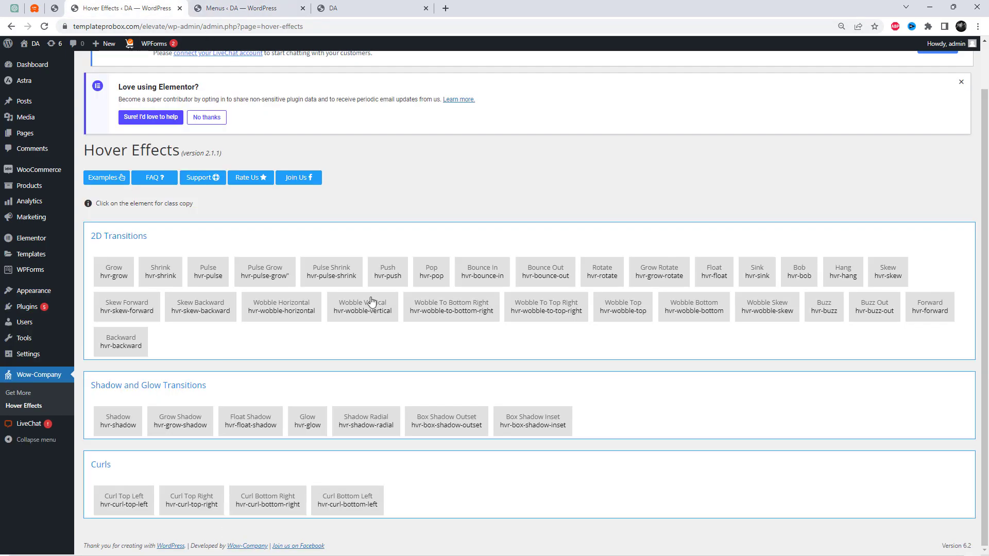
{"action": "left_click", "coordinate": [931, 319]}
{"action": "left_click", "coordinate": [247, 6]}
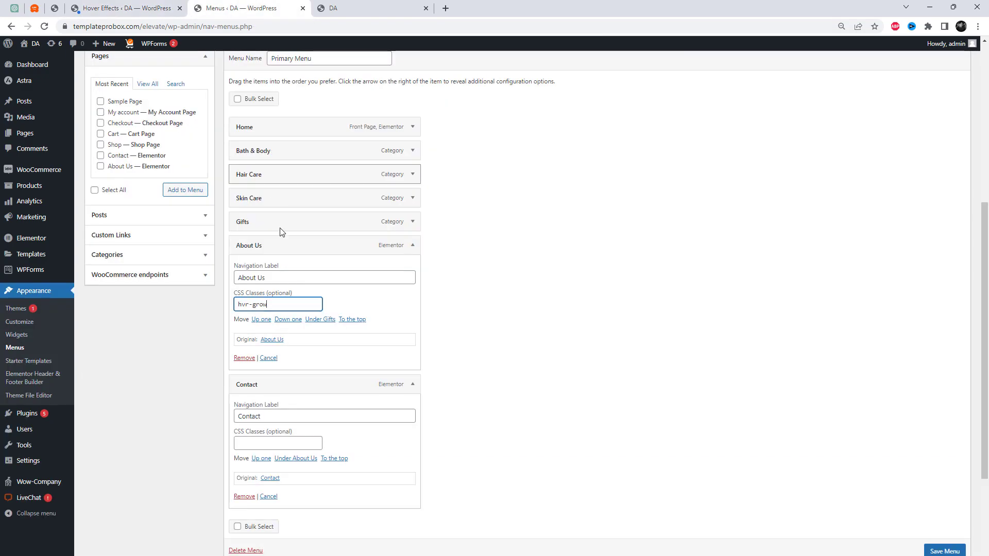
{"action": "left_click", "coordinate": [276, 443]}
{"action": "key", "text": "ctrl+v"}
{"action": "scroll", "coordinate": [949, 552], "scroll_direction": "down", "scroll_amount": 1}
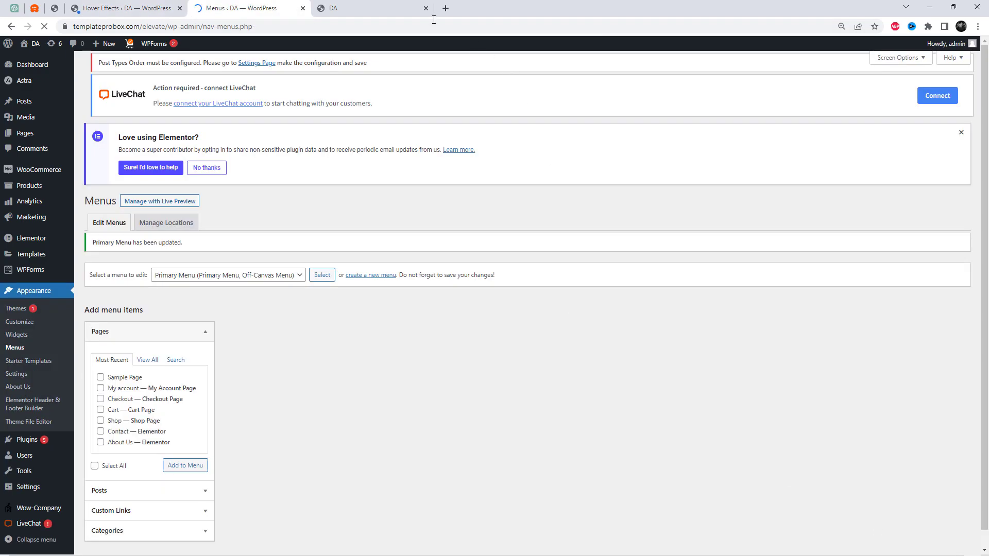
Step: View the live home page and try out the hover animations on the navigation menu items
{"action": "left_click", "coordinate": [361, 8]}
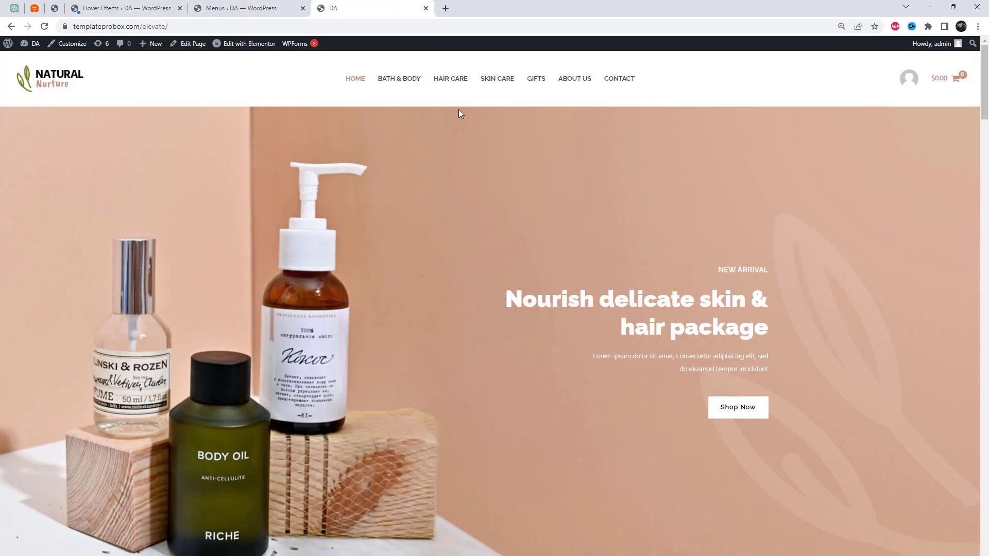
{"action": "right_click", "coordinate": [364, 107]}
{"action": "right_click", "coordinate": [713, 64]}
{"action": "left_click", "coordinate": [743, 97]}
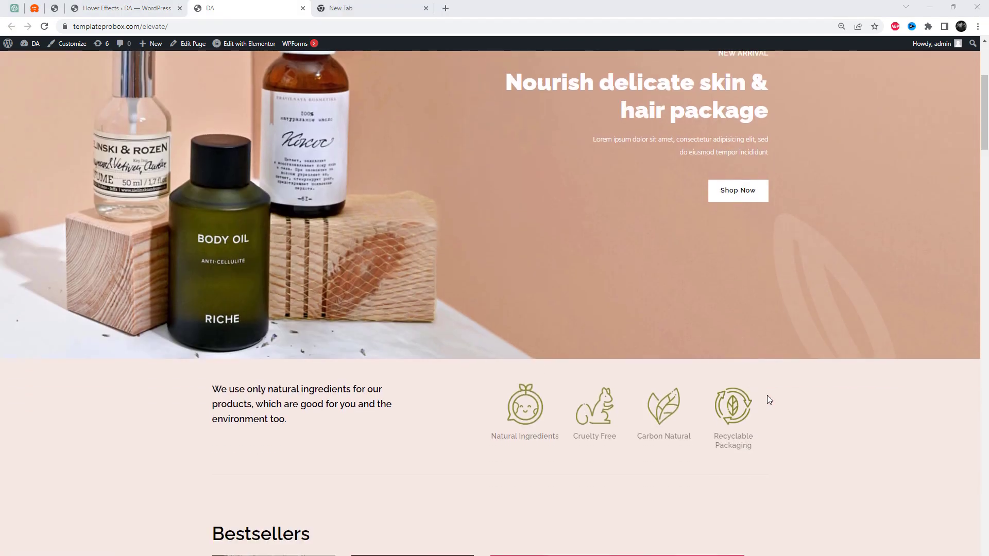
Step: Open the home page for editing with Elementor in a new tab and close the empty tab
{"action": "scroll", "coordinate": [614, 380], "scroll_direction": "down", "scroll_amount": 5}
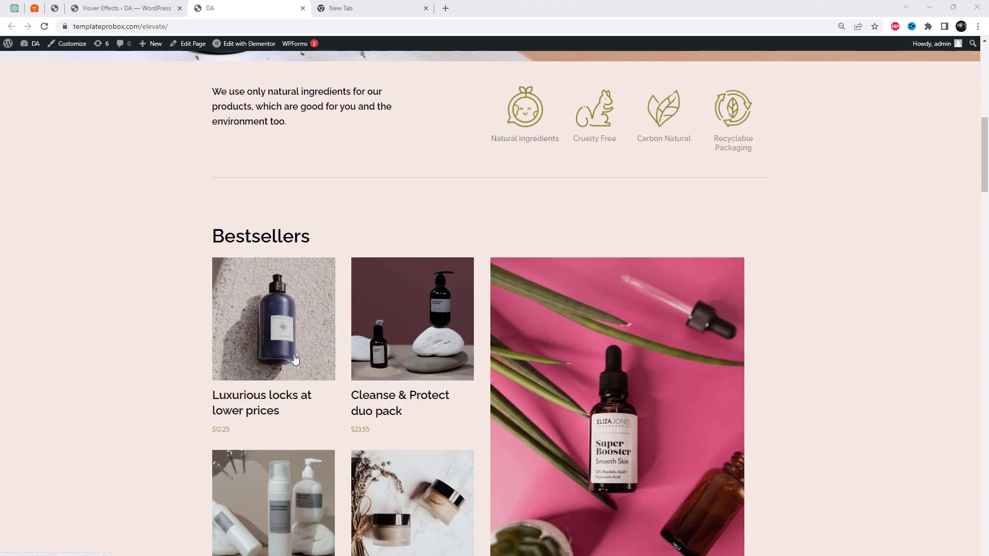
{"action": "scroll", "coordinate": [296, 140], "scroll_direction": "up", "scroll_amount": 10}
{"action": "middle_click", "coordinate": [248, 44]}
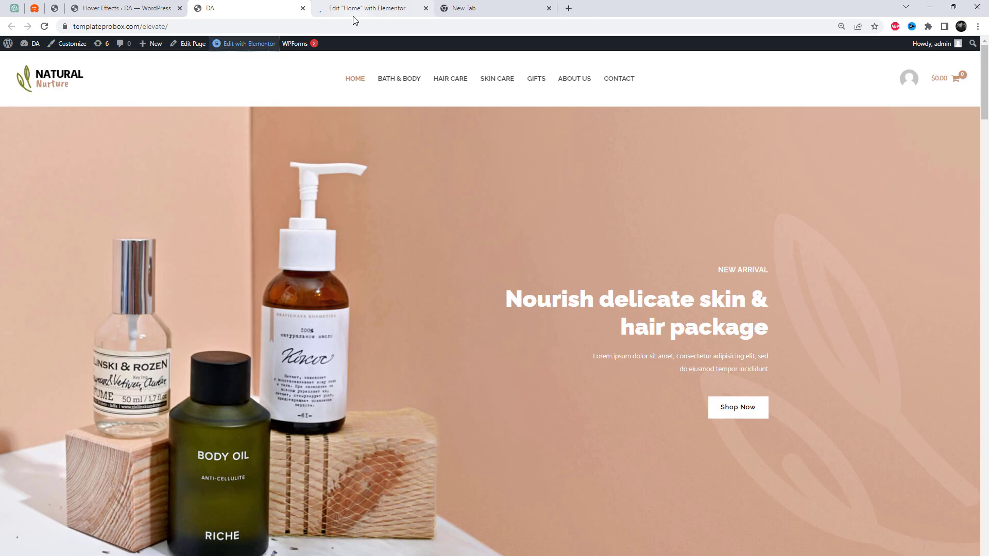
{"action": "left_click", "coordinate": [549, 8]}
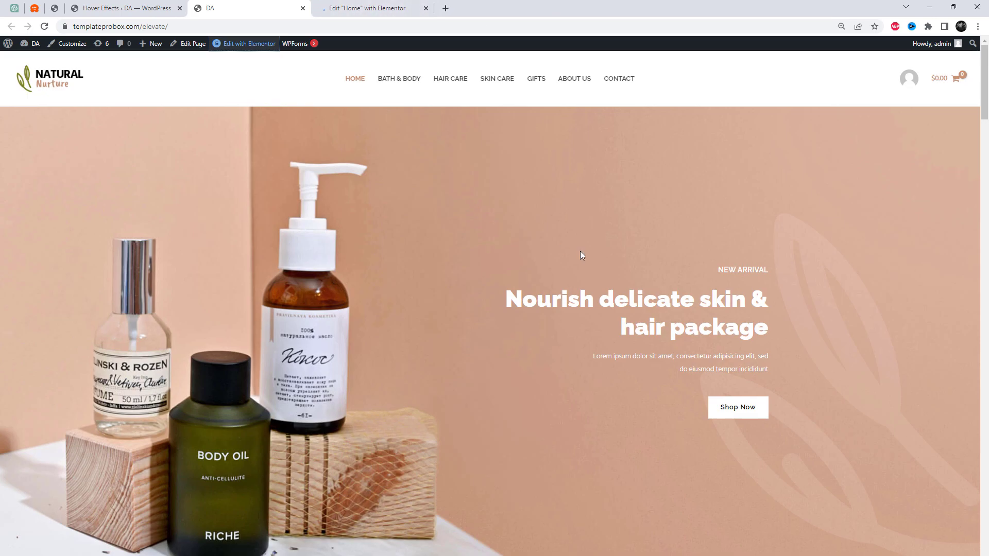
Step: Copy the Buzz class hvr-buzz from Hover Effects, assign it to the Natural Ingredients image box and save the page
{"action": "left_click", "coordinate": [126, 8]}
{"action": "scroll", "coordinate": [470, 280], "scroll_direction": "down", "scroll_amount": 2}
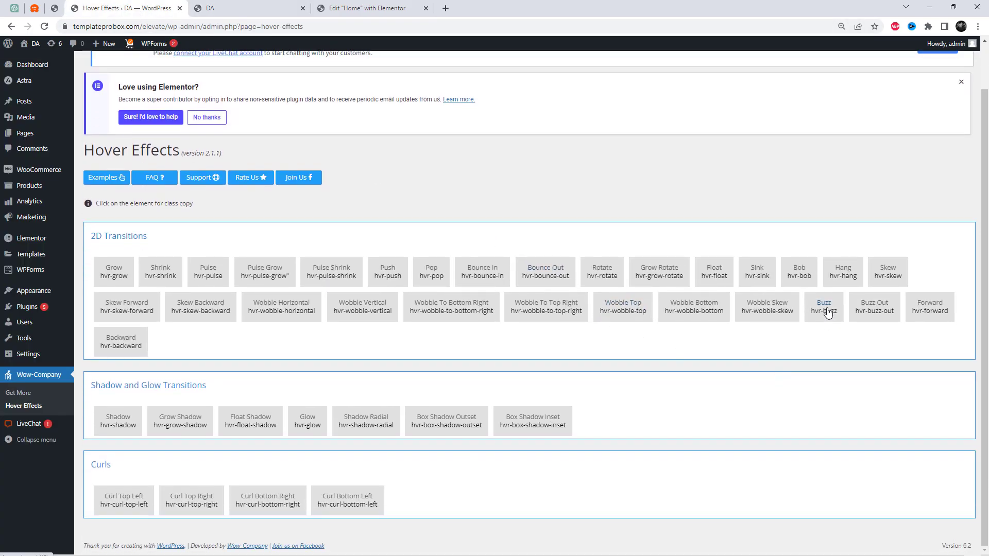
{"action": "left_click", "coordinate": [827, 314]}
{"action": "left_click", "coordinate": [580, 83]}
{"action": "left_click", "coordinate": [361, 6]}
{"action": "scroll", "coordinate": [564, 273], "scroll_direction": "down", "scroll_amount": 7}
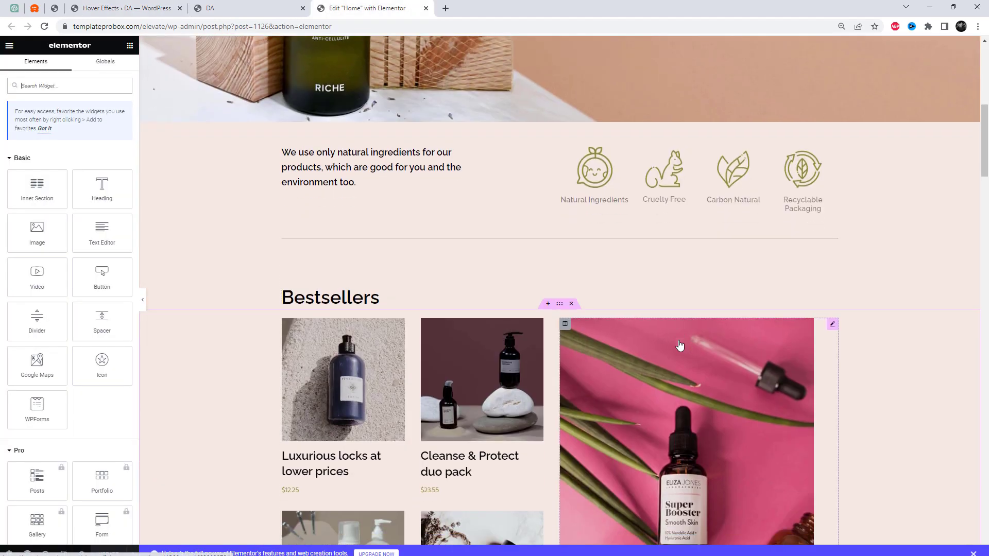
{"action": "scroll", "coordinate": [680, 346], "scroll_direction": "up", "scroll_amount": 2}
{"action": "left_click", "coordinate": [603, 285]}
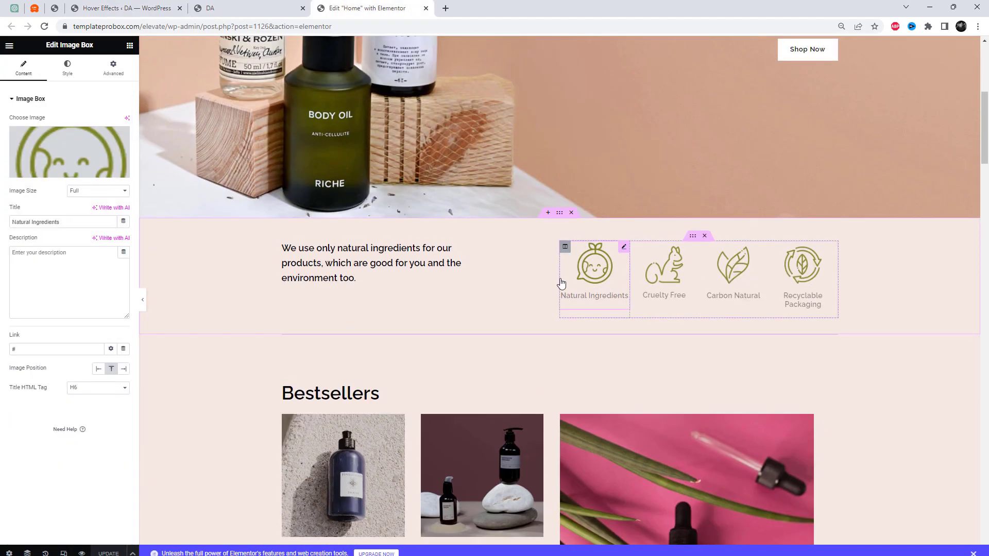
{"action": "left_click", "coordinate": [114, 70]}
{"action": "left_click", "coordinate": [81, 278]}
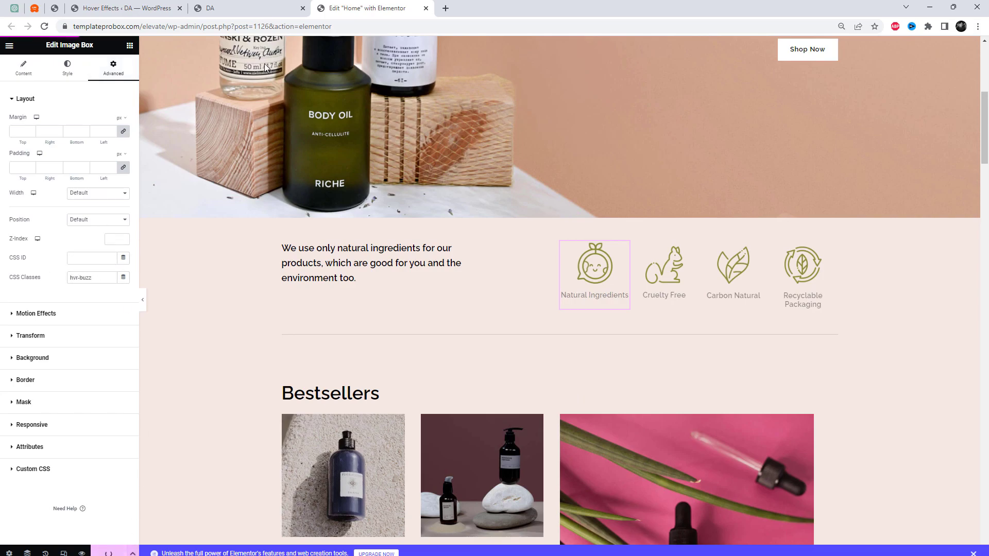
Step: Copy the Pop class hvr-pop from Hover Effects, assign it to the Carbon Natural image box and save the page
{"action": "left_click", "coordinate": [126, 7]}
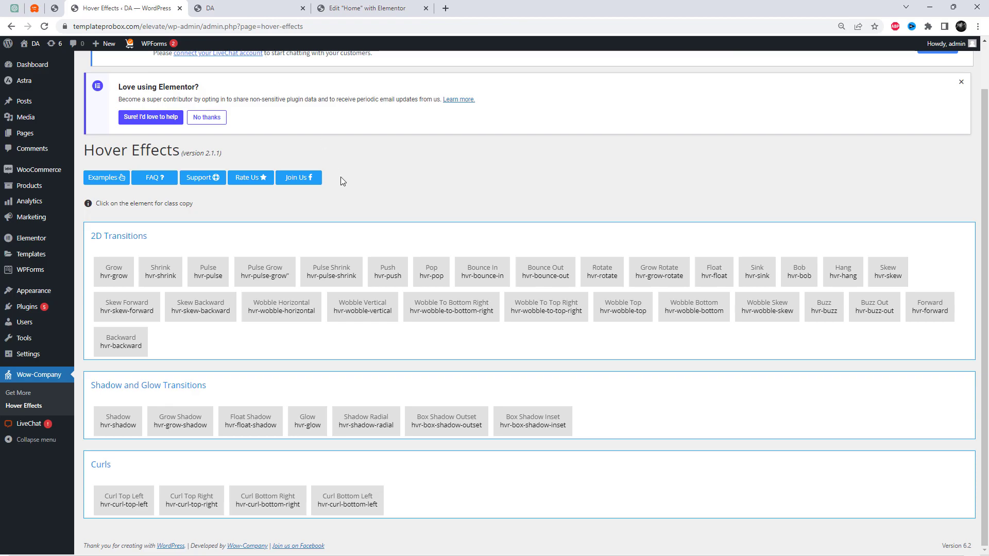
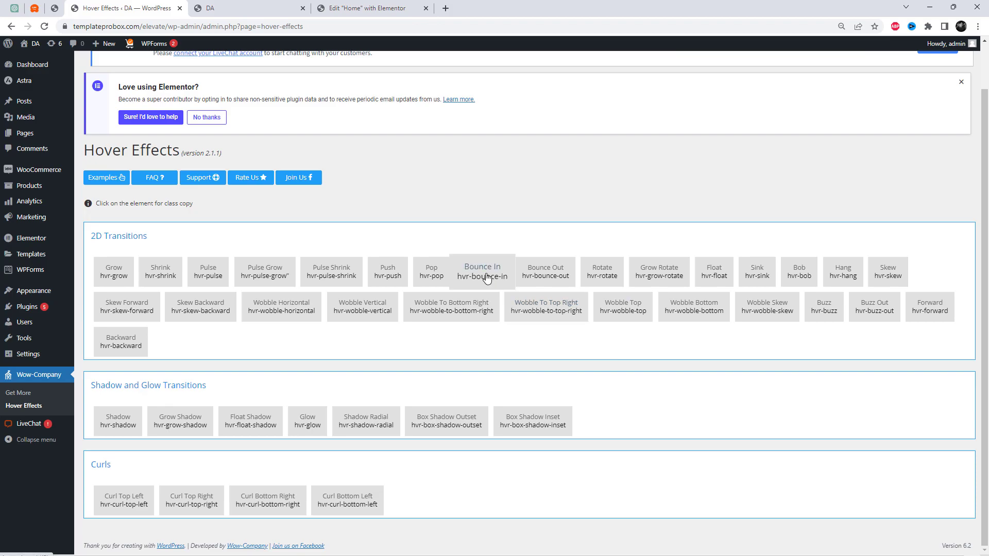
{"action": "left_click", "coordinate": [437, 278]}
{"action": "left_click", "coordinate": [585, 85]}
{"action": "left_click", "coordinate": [367, 8]}
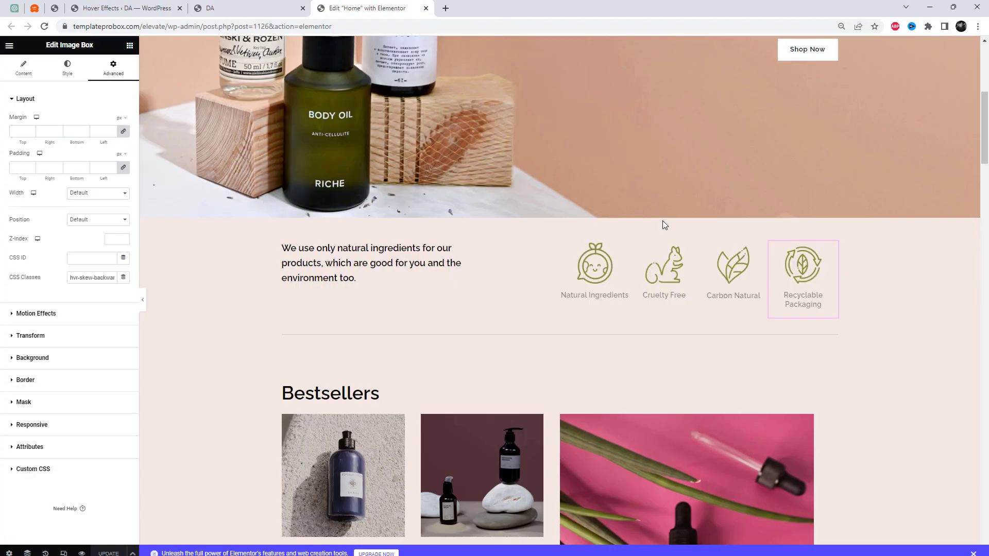
{"action": "left_click", "coordinate": [733, 299]}
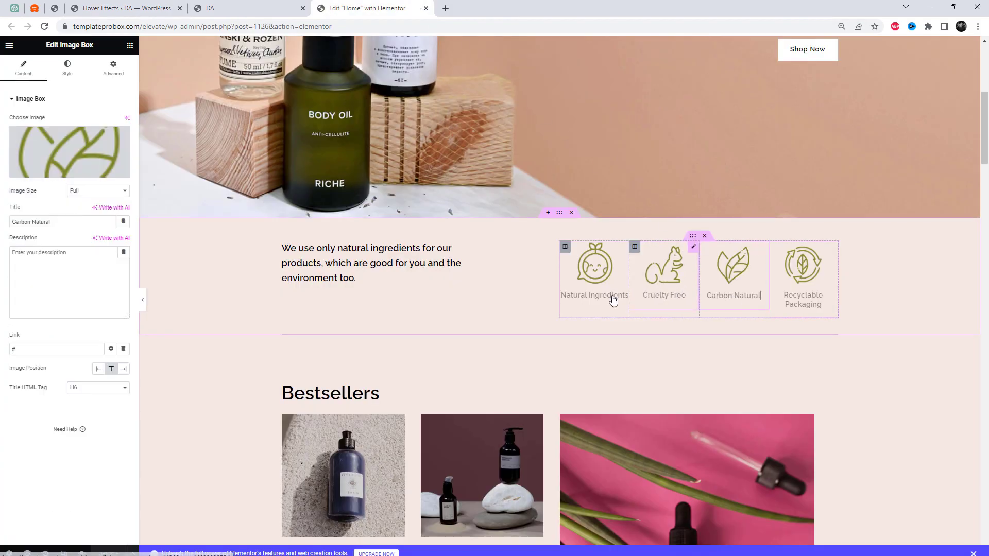
{"action": "left_click", "coordinate": [114, 70]}
{"action": "type", "text": "hvr-pop"}
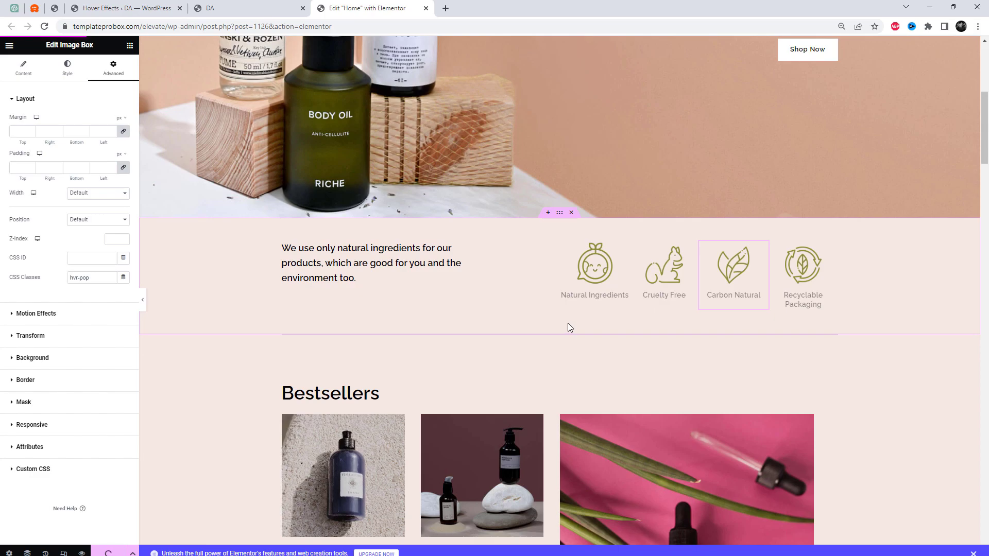
Step: Reload the live home page and check the hover animations on the four feature icons
{"action": "left_click", "coordinate": [242, 9]}
{"action": "left_click", "coordinate": [285, 26]}
{"action": "key", "text": "Return"}
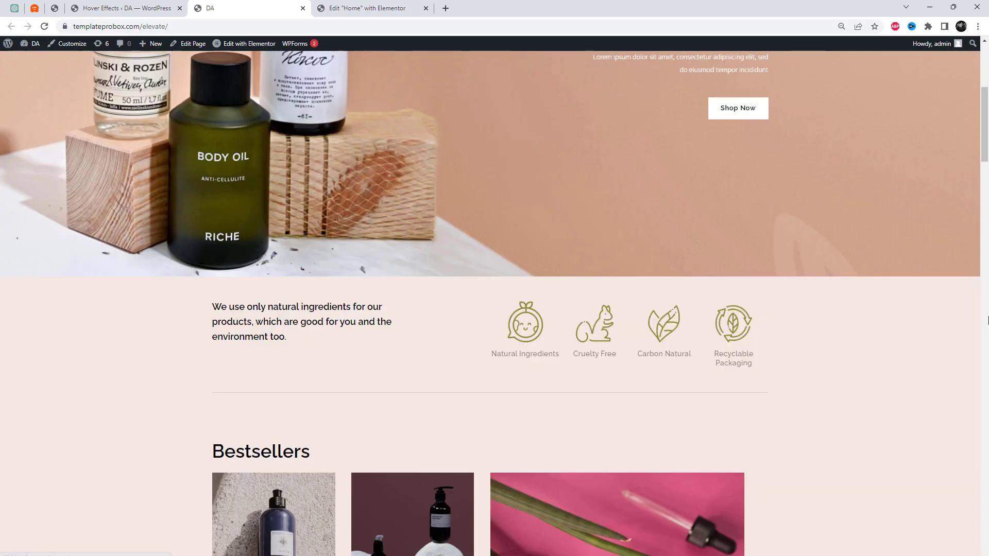
{"action": "scroll", "coordinate": [597, 199], "scroll_direction": "down", "scroll_amount": 8}
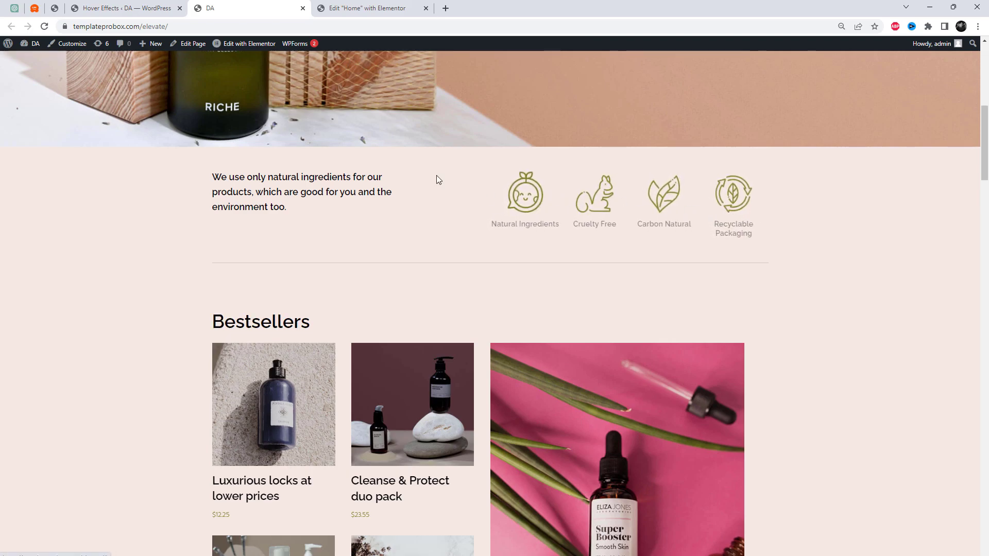
Step: Copy the class hvr-wobble-to-top-right from Hover Effects, assign it to the Smooth skin super booster image box and save the page
{"action": "left_click", "coordinate": [128, 9]}
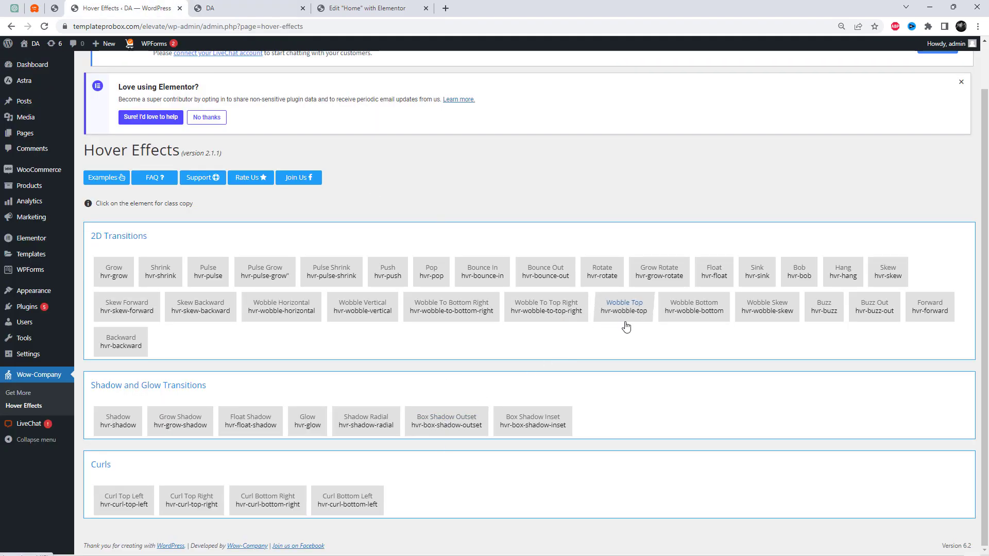
{"action": "left_click", "coordinate": [579, 312]}
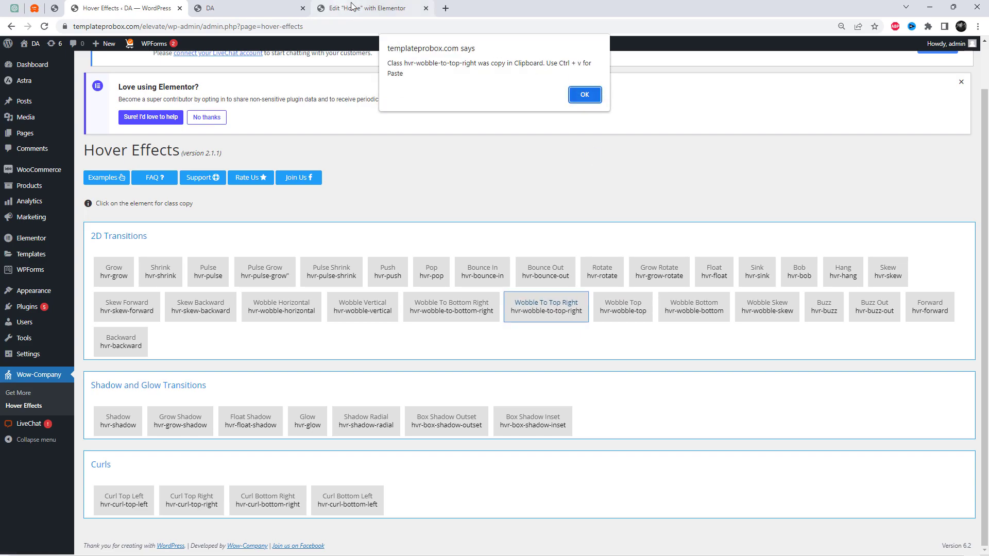
{"action": "left_click", "coordinate": [584, 94]}
{"action": "left_click", "coordinate": [368, 8]}
{"action": "scroll", "coordinate": [576, 309], "scroll_direction": "down", "scroll_amount": 1}
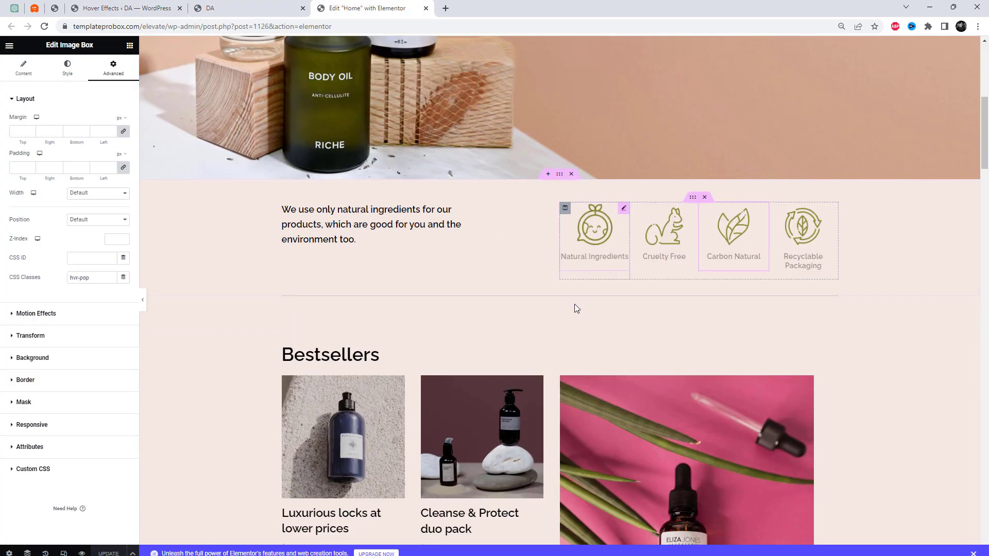
{"action": "scroll", "coordinate": [576, 308], "scroll_direction": "down", "scroll_amount": 5}
{"action": "left_click", "coordinate": [635, 280]}
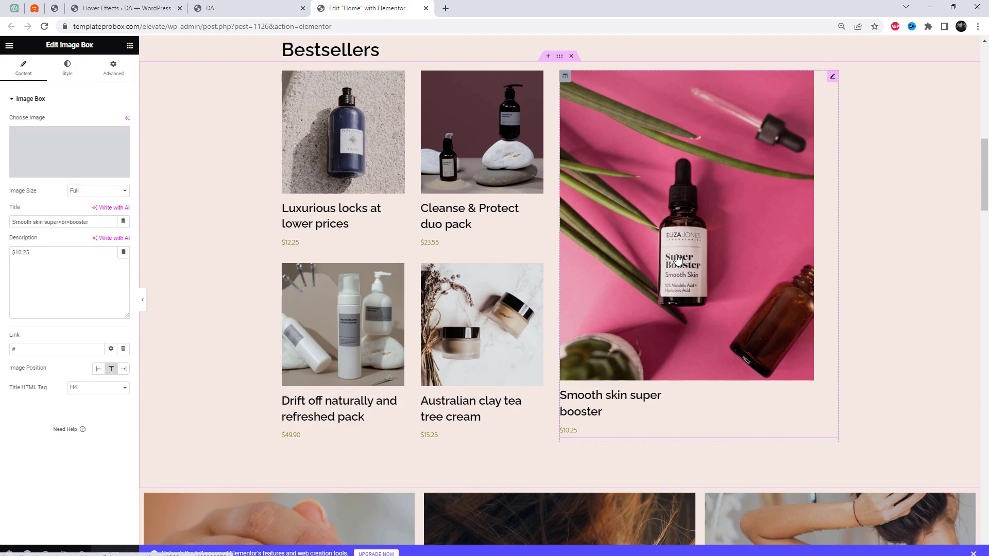
{"action": "left_click", "coordinate": [114, 69]}
{"action": "key", "text": "ctrl+v"}
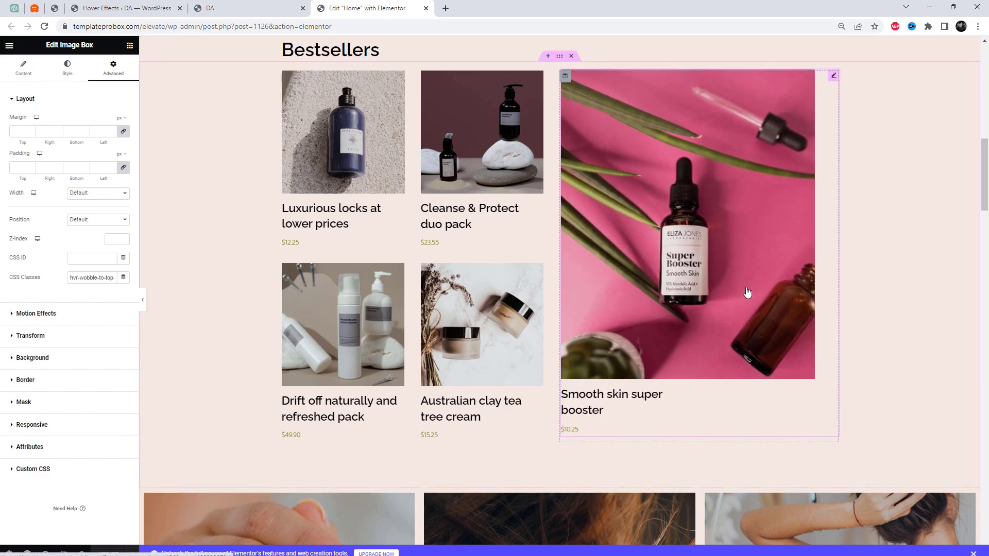
Step: Copy the class hvr-wobble-horizontal from Hover Effects, assign it to the Australian clay tea tree cream image box and save the page
{"action": "left_click", "coordinate": [113, 8]}
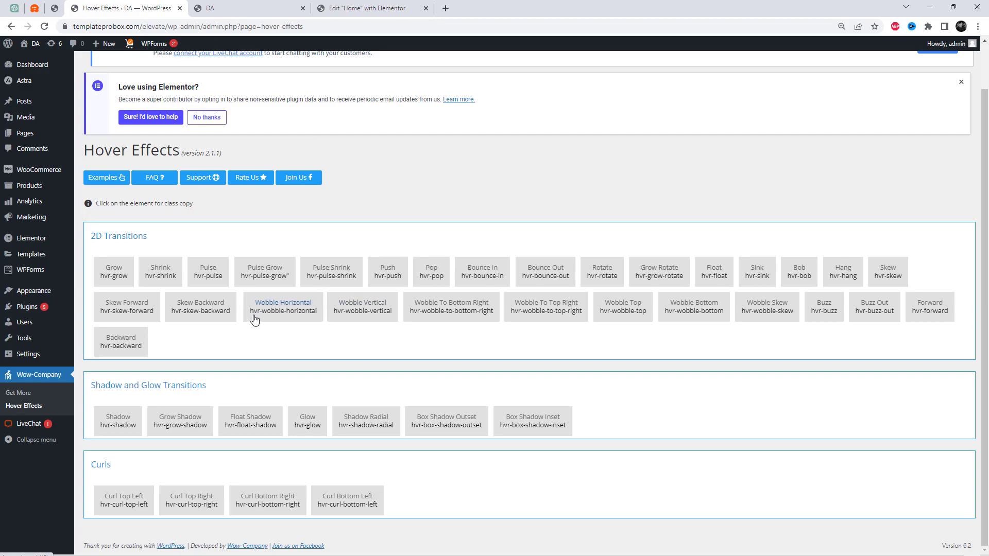
{"action": "left_click", "coordinate": [273, 317]}
{"action": "left_click", "coordinate": [585, 88]}
{"action": "left_click", "coordinate": [367, 8]}
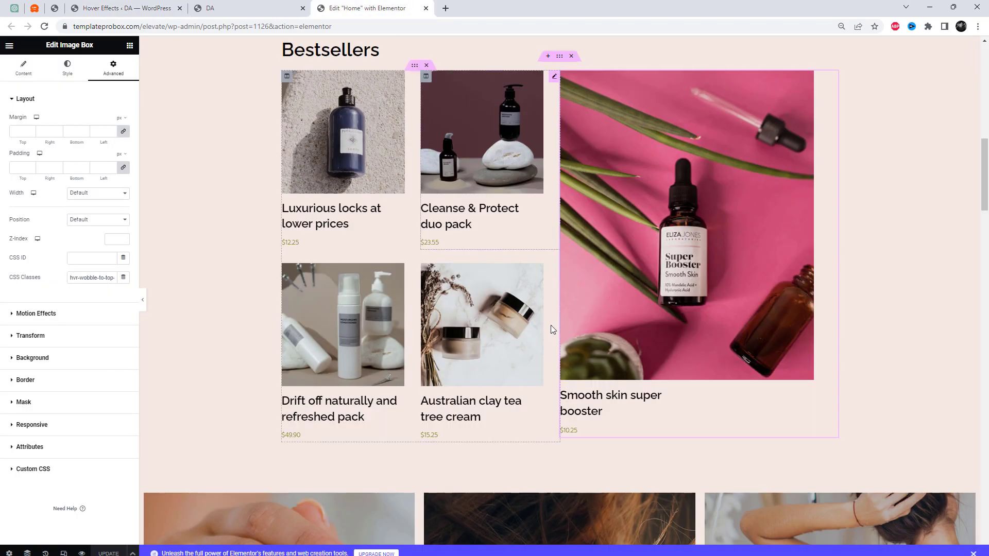
{"action": "left_click", "coordinate": [497, 364]}
{"action": "left_click", "coordinate": [95, 78]}
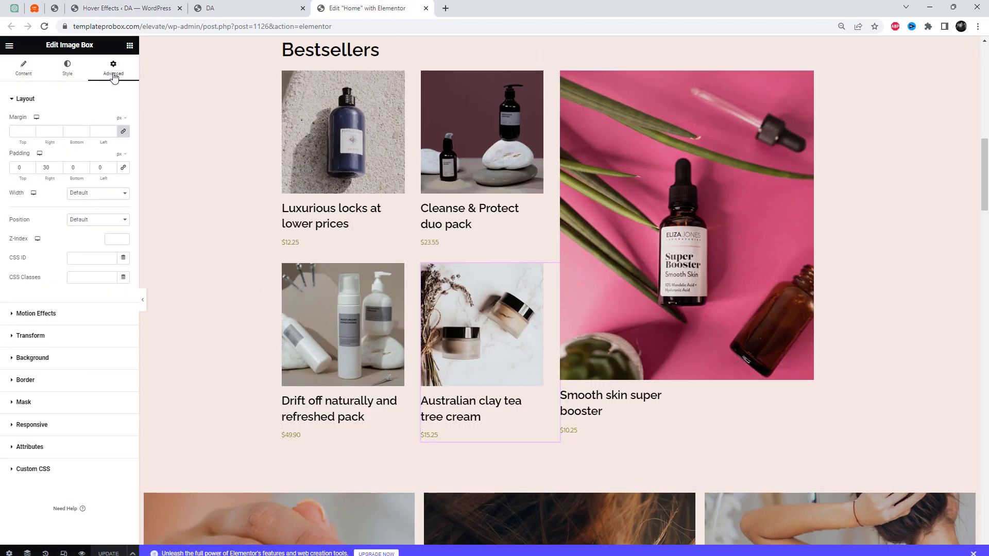
{"action": "key", "text": "ctrl+v"}
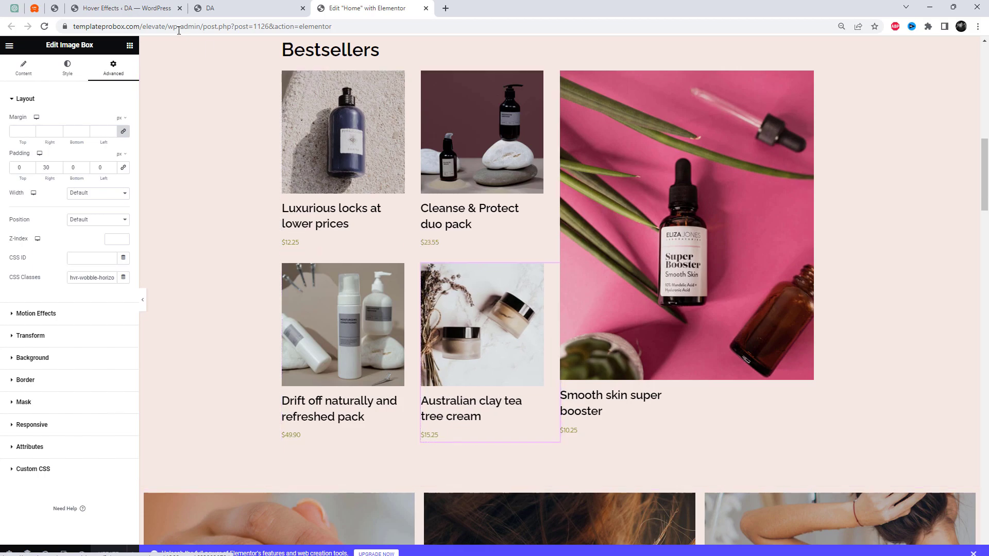
Step: Copy the class hvr-skew-forward from Hover Effects, assign it to the Drift off naturally and refreshed pack image box and save the page
{"action": "left_click", "coordinate": [128, 7]}
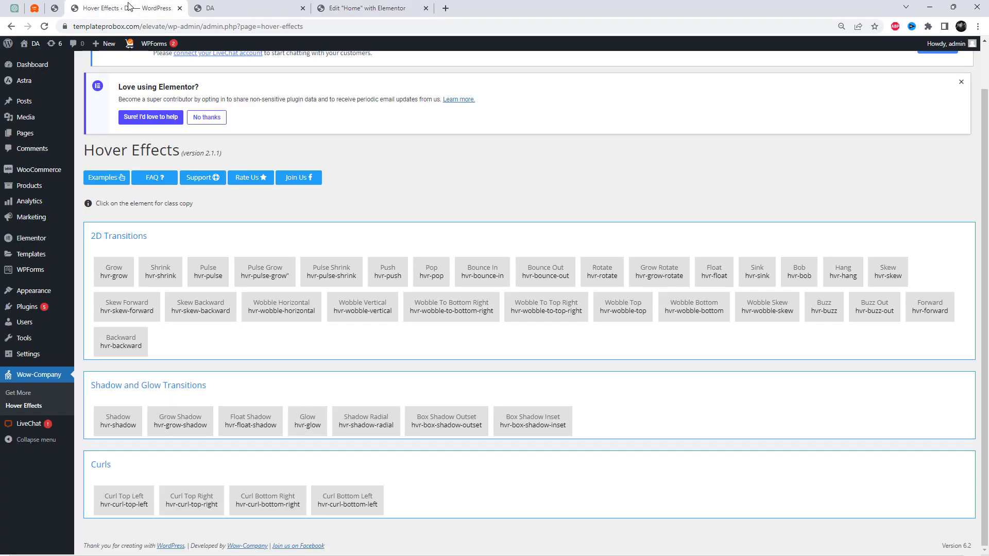
{"action": "left_click", "coordinate": [149, 319]}
{"action": "left_click", "coordinate": [577, 92]}
{"action": "left_click", "coordinate": [368, 8]}
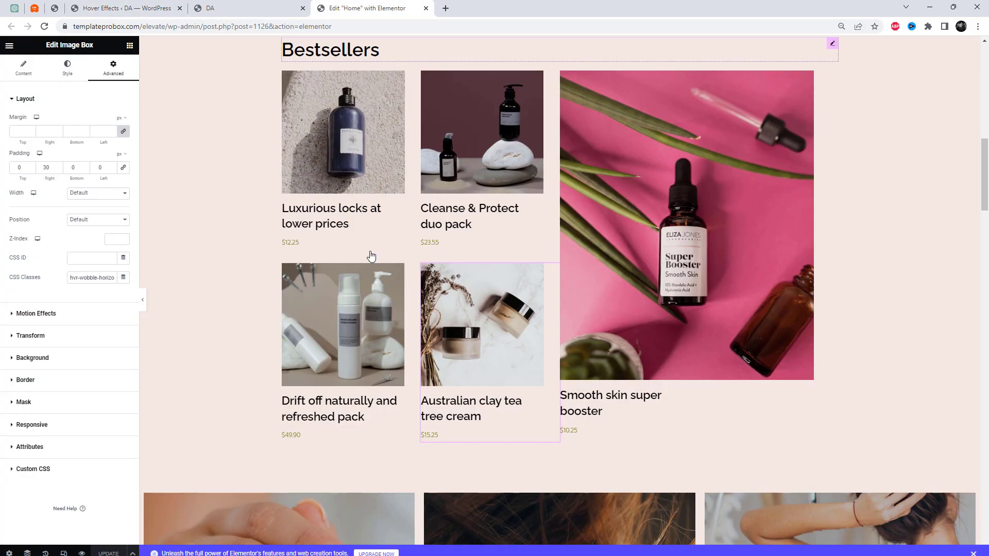
{"action": "left_click", "coordinate": [365, 289]}
{"action": "left_click", "coordinate": [113, 68]}
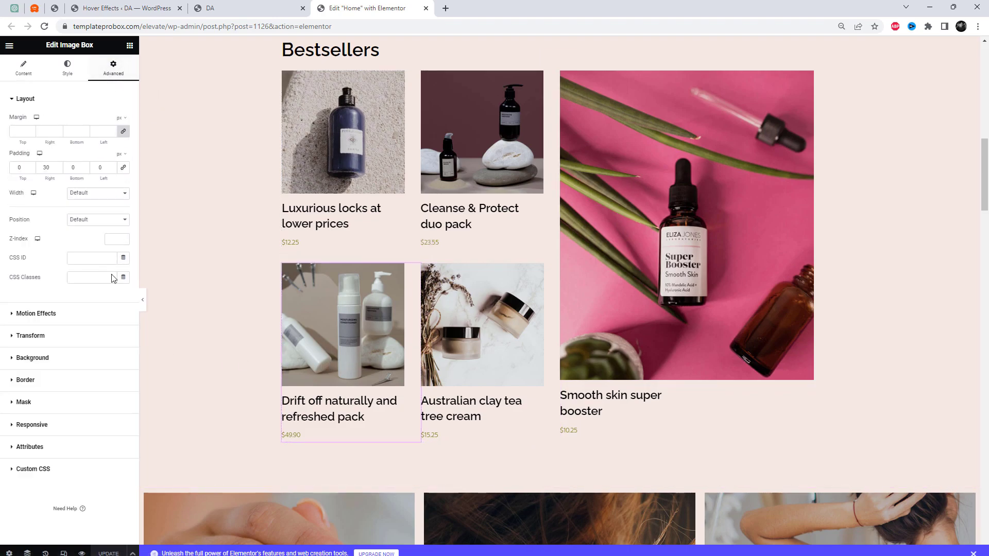
{"action": "left_click", "coordinate": [96, 278]}
{"action": "key", "text": "ctrl+v"}
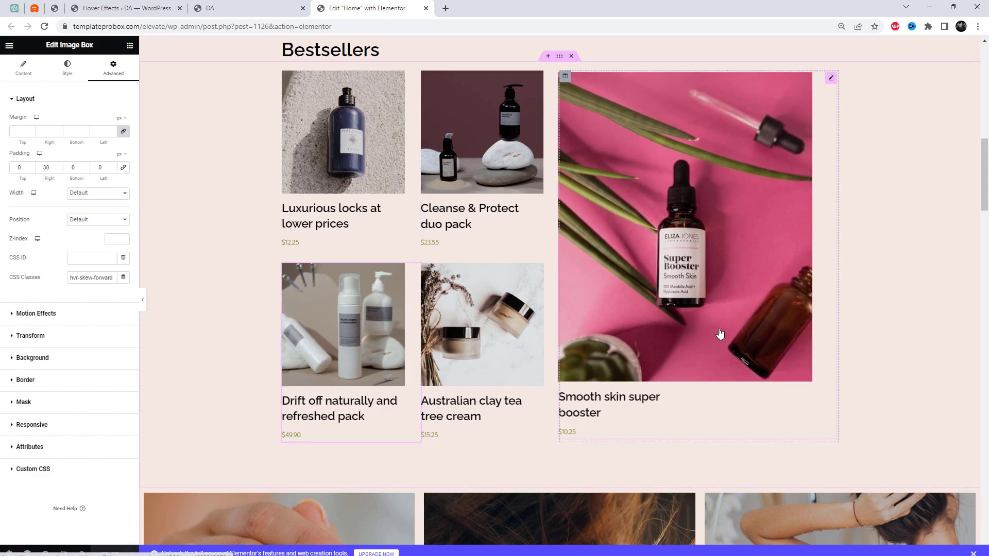
Step: Copy the class hvr-pulse-shrink from Hover Effects, assign it to the Cleanse & Protect duo pack image box and save the page
{"action": "scroll", "coordinate": [719, 333], "scroll_direction": "up", "scroll_amount": 5}
{"action": "scroll", "coordinate": [824, 291], "scroll_direction": "down", "scroll_amount": 4}
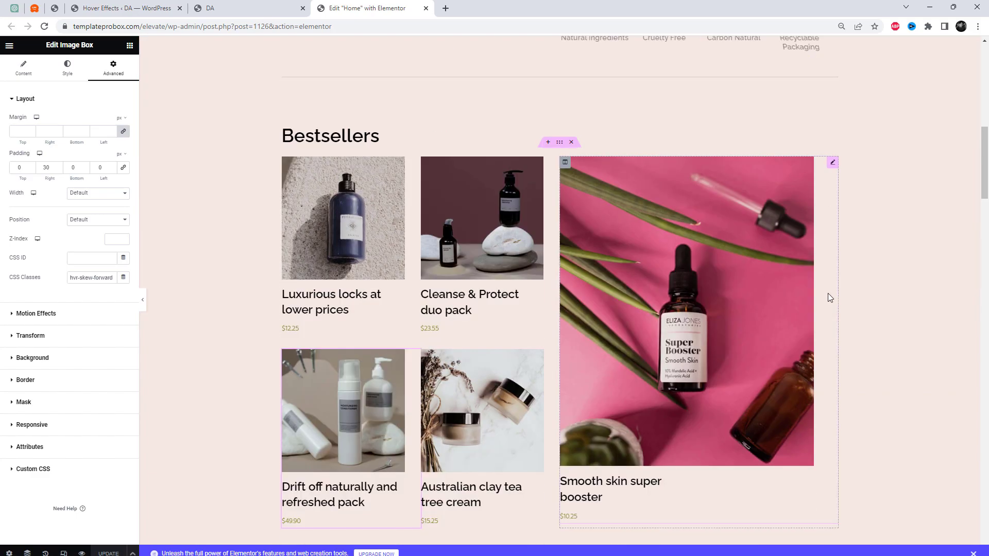
{"action": "left_click", "coordinate": [123, 7]}
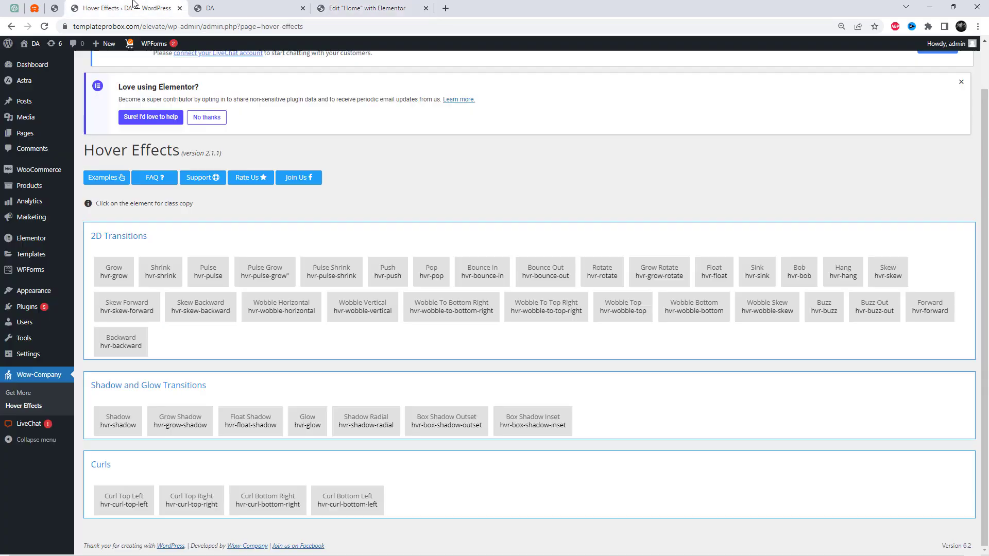
{"action": "left_click", "coordinate": [332, 276]}
{"action": "left_click", "coordinate": [585, 92]}
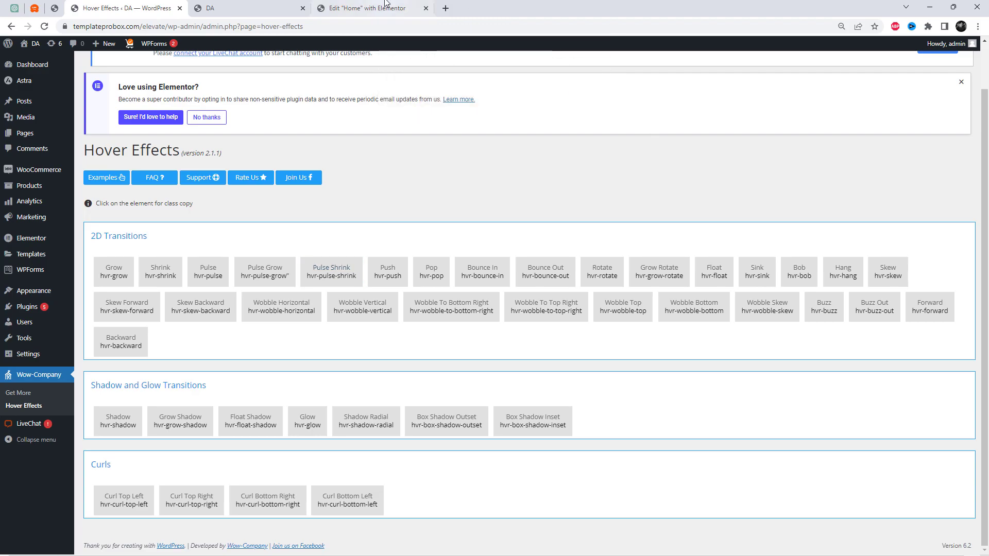
{"action": "left_click", "coordinate": [366, 7]}
{"action": "left_click", "coordinate": [428, 217]}
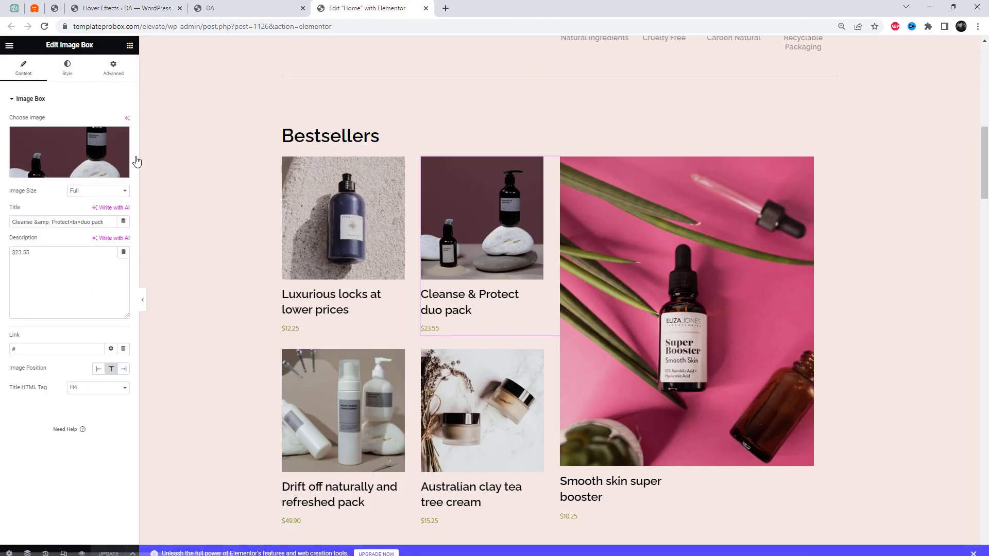
{"action": "left_click", "coordinate": [113, 68]}
{"action": "left_click", "coordinate": [90, 278]}
{"action": "key", "text": "ctrl+v"}
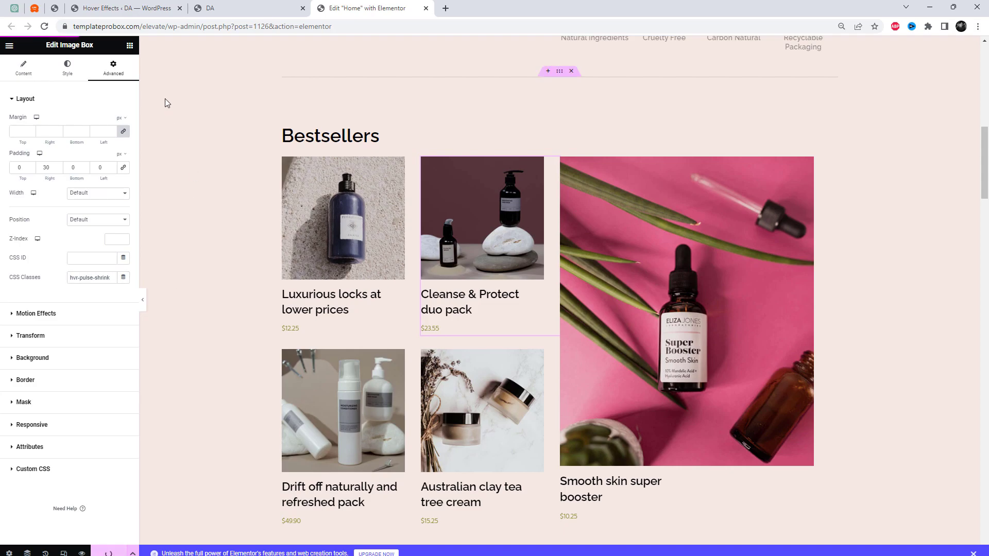
Step: Copy the class hvr-float-shadow from Hover Effects, assign it to the Skin Care column in Elementor and save the page
{"action": "left_click", "coordinate": [122, 8]}
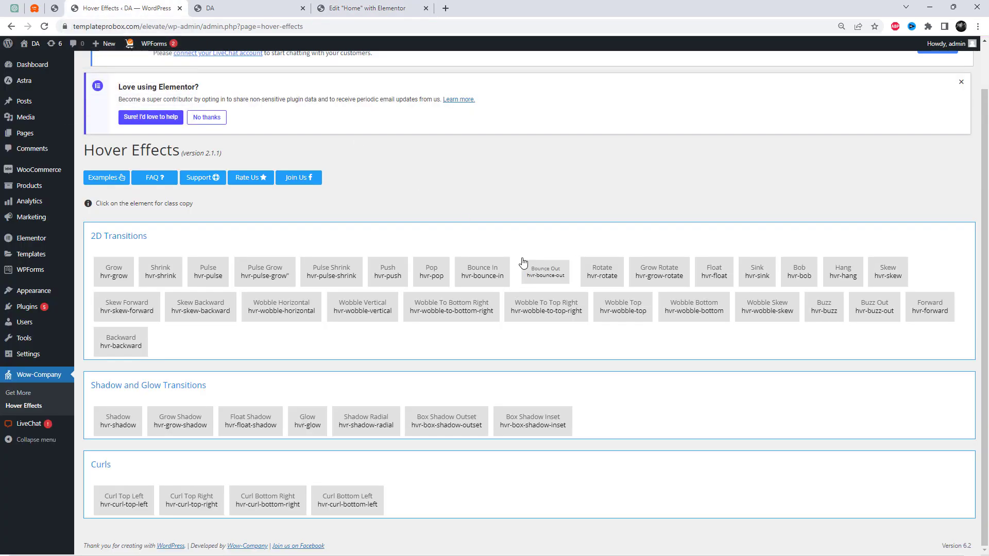
{"action": "left_click", "coordinate": [367, 8]}
{"action": "scroll", "coordinate": [567, 376], "scroll_direction": "down", "scroll_amount": 6}
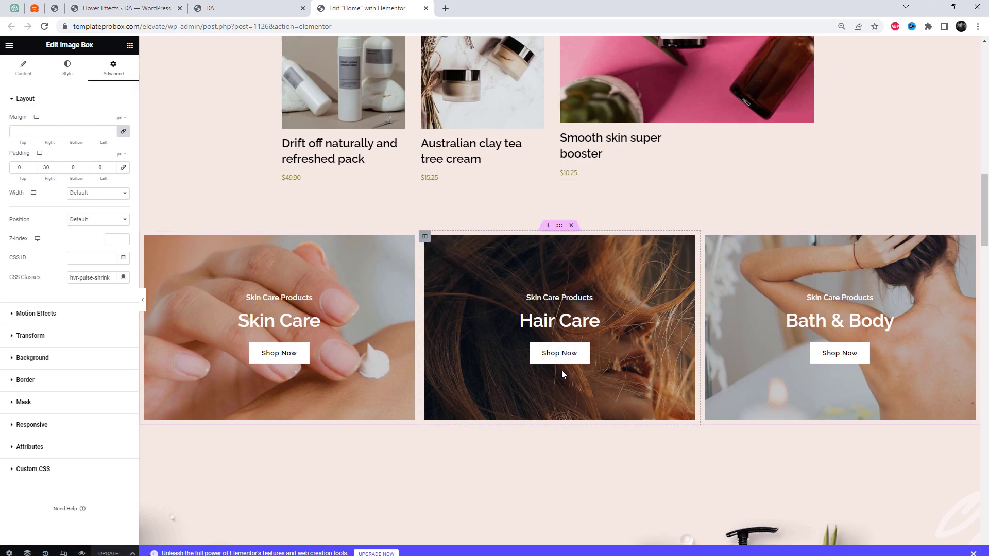
{"action": "left_click", "coordinate": [123, 7]}
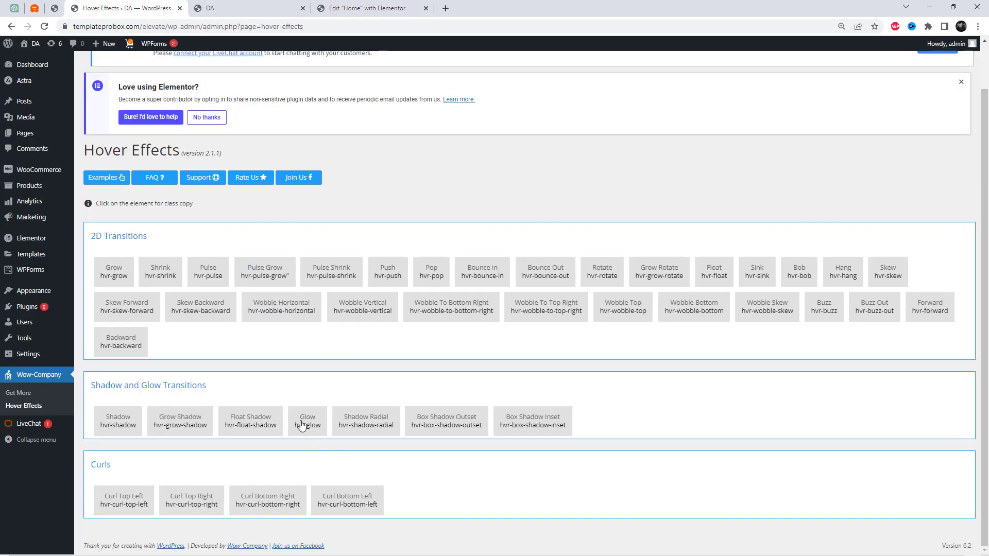
{"action": "left_click", "coordinate": [273, 421]}
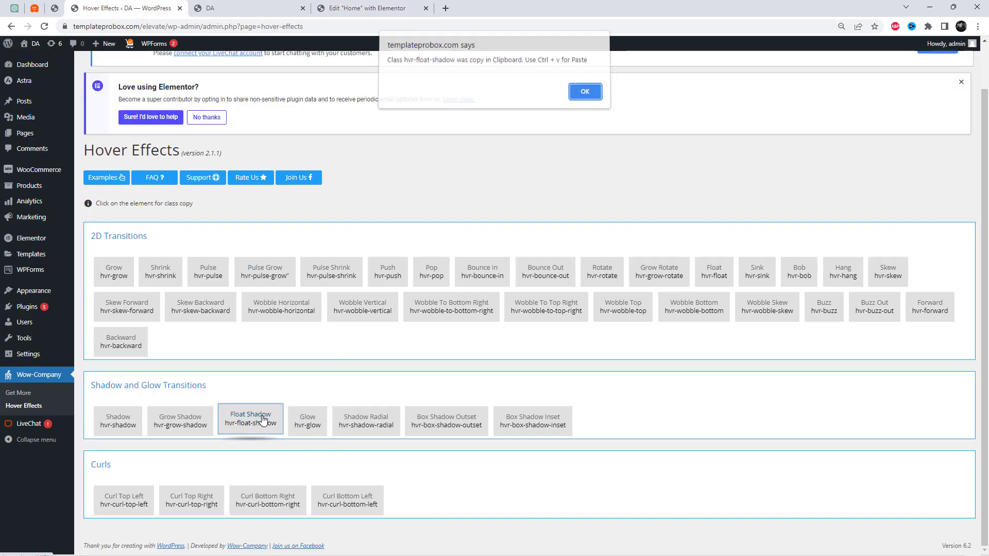
{"action": "left_click", "coordinate": [584, 95]}
{"action": "left_click", "coordinate": [367, 8]}
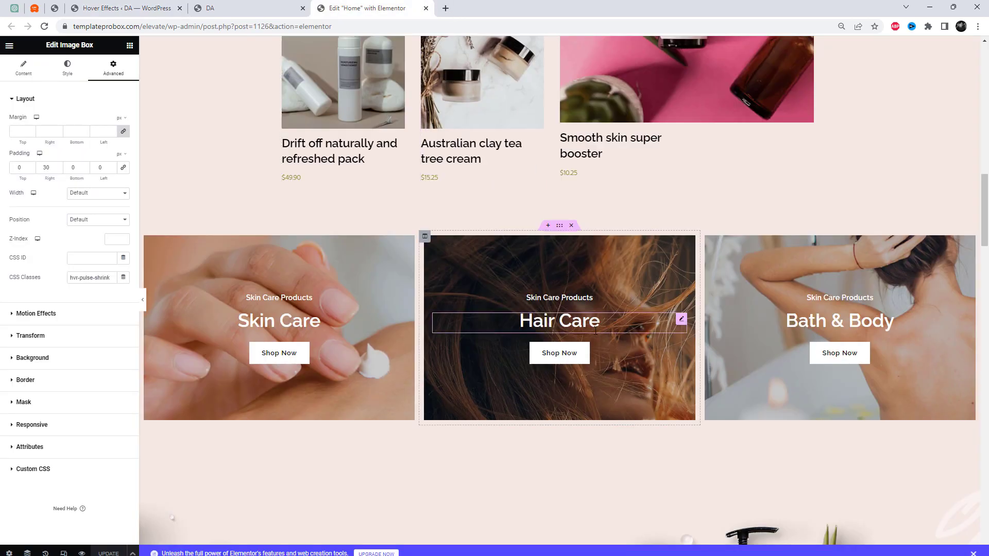
{"action": "scroll", "coordinate": [341, 244], "scroll_direction": "down", "scroll_amount": 2}
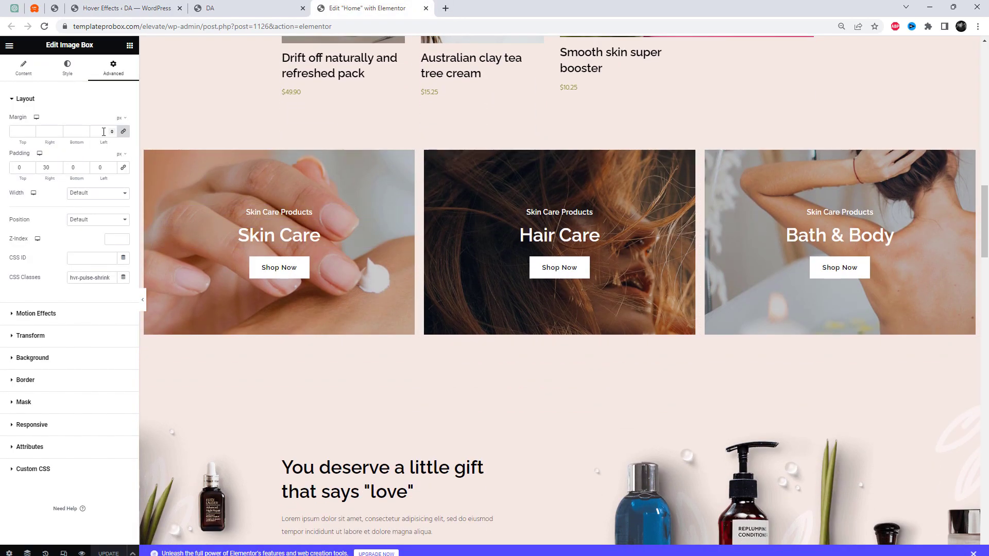
{"action": "left_click", "coordinate": [145, 151]}
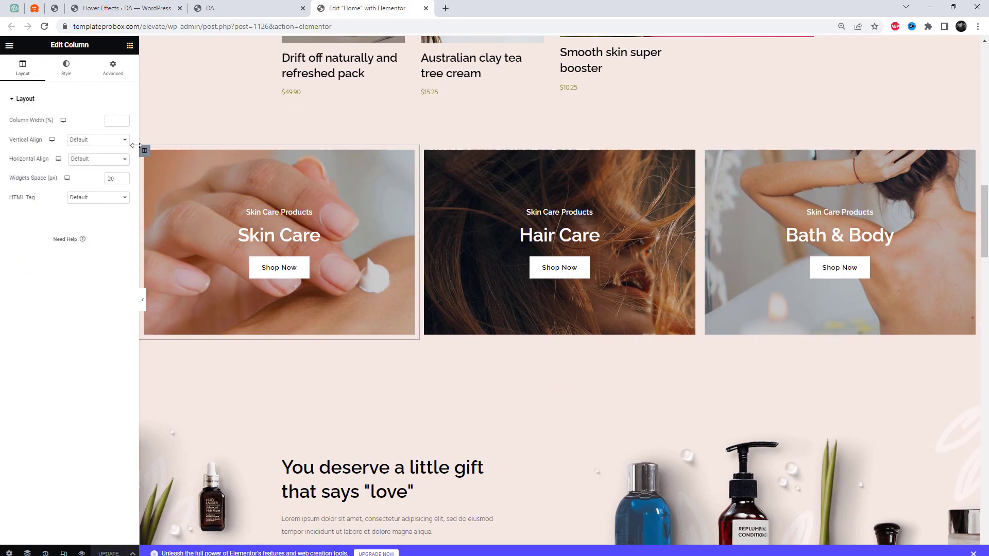
{"action": "left_click", "coordinate": [113, 70]}
{"action": "left_click", "coordinate": [92, 231]}
{"action": "key", "text": "ctrl+v"}
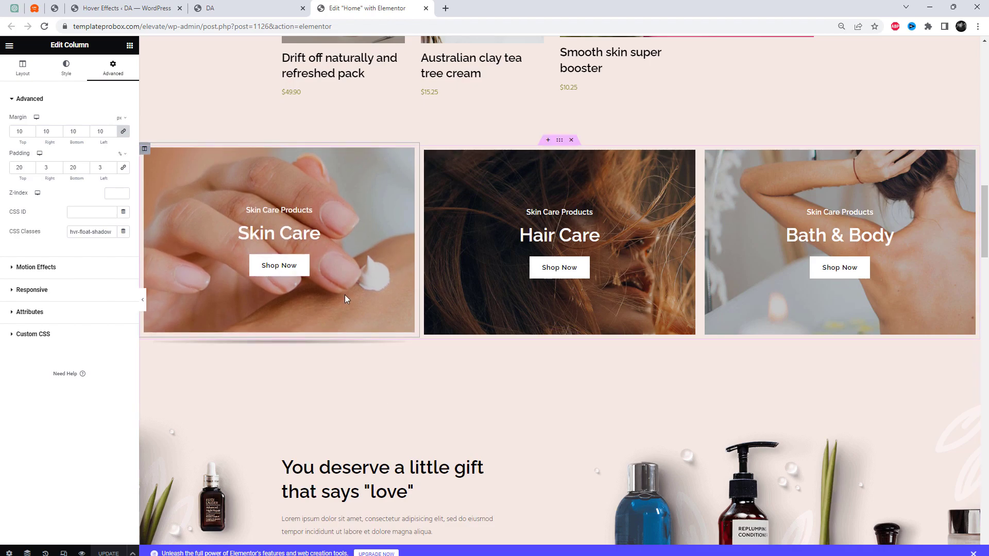
Step: Copy the class hvr-glow from Hover Effects, assign it to the Hair Care column and save the page
{"action": "left_click", "coordinate": [155, 6]}
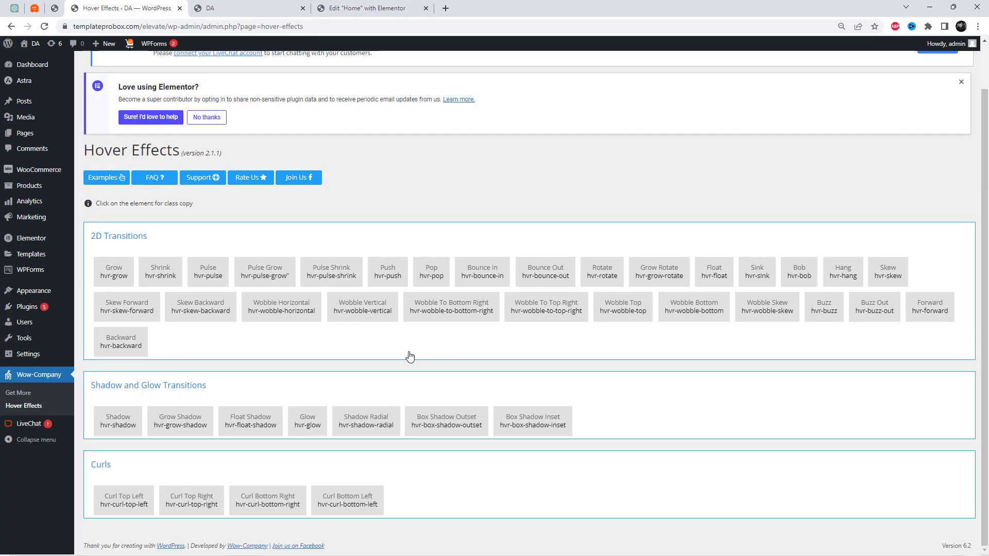
{"action": "left_click", "coordinate": [524, 432]}
{"action": "left_click", "coordinate": [588, 98]}
{"action": "left_click", "coordinate": [312, 428]}
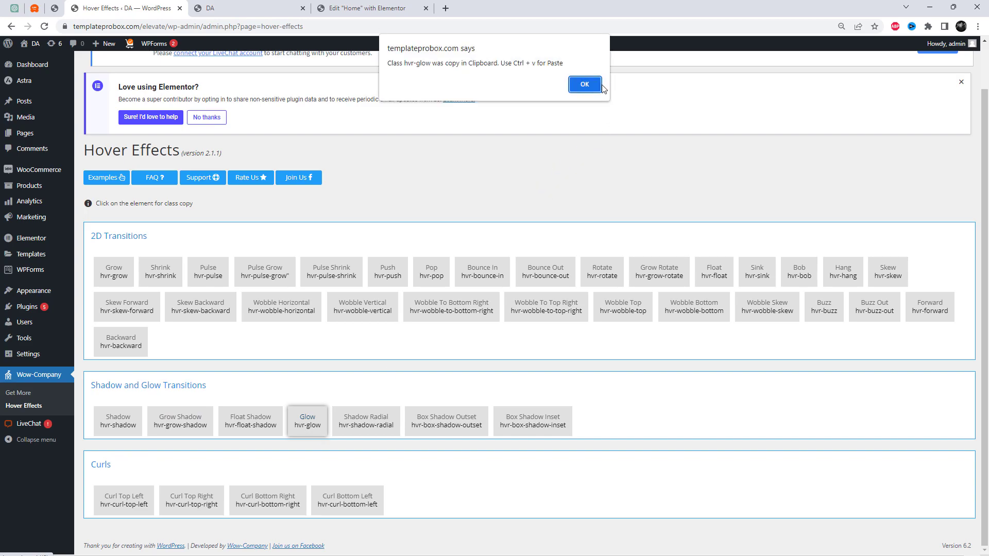
{"action": "left_click", "coordinate": [585, 85]}
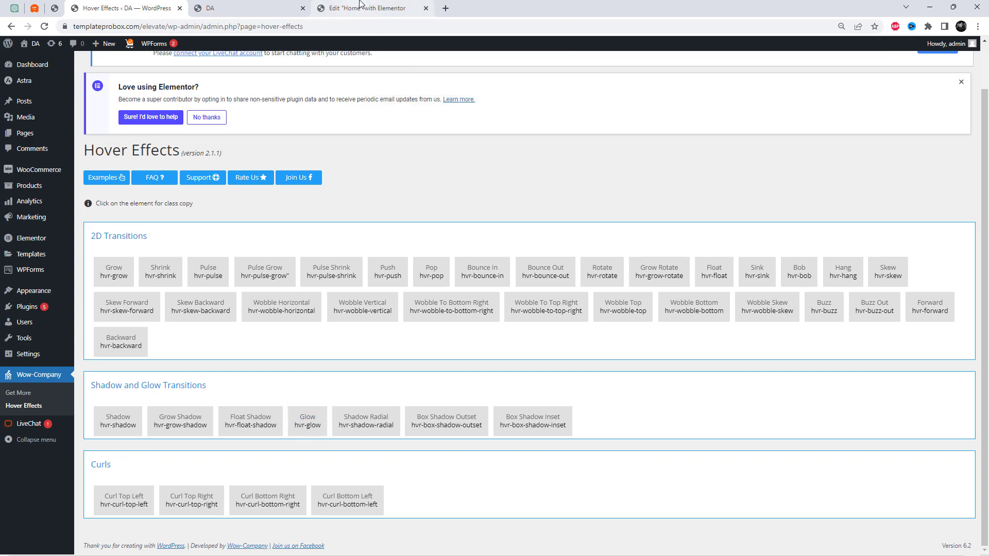
{"action": "left_click", "coordinate": [367, 8]}
{"action": "left_click", "coordinate": [425, 151]}
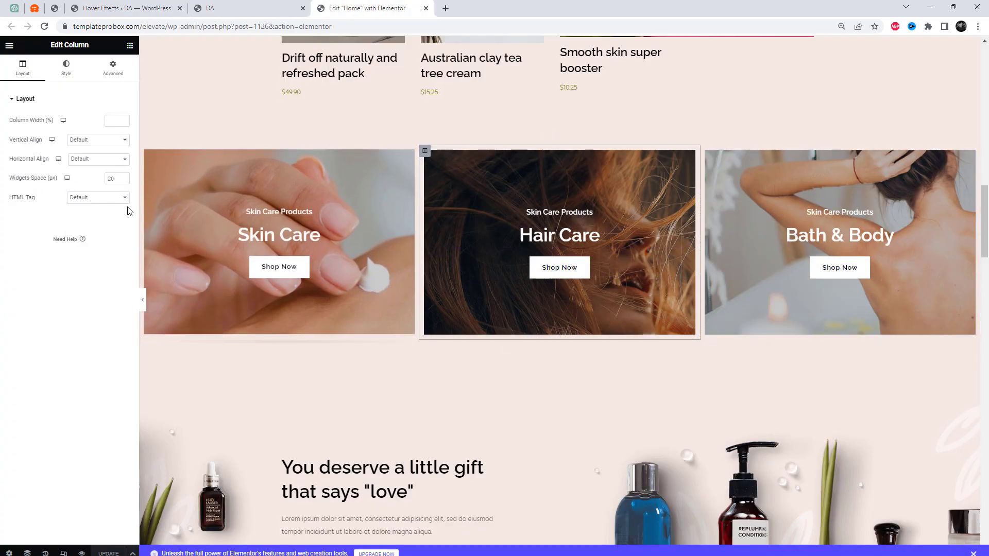
{"action": "left_click", "coordinate": [121, 76]}
{"action": "left_click", "coordinate": [91, 237]}
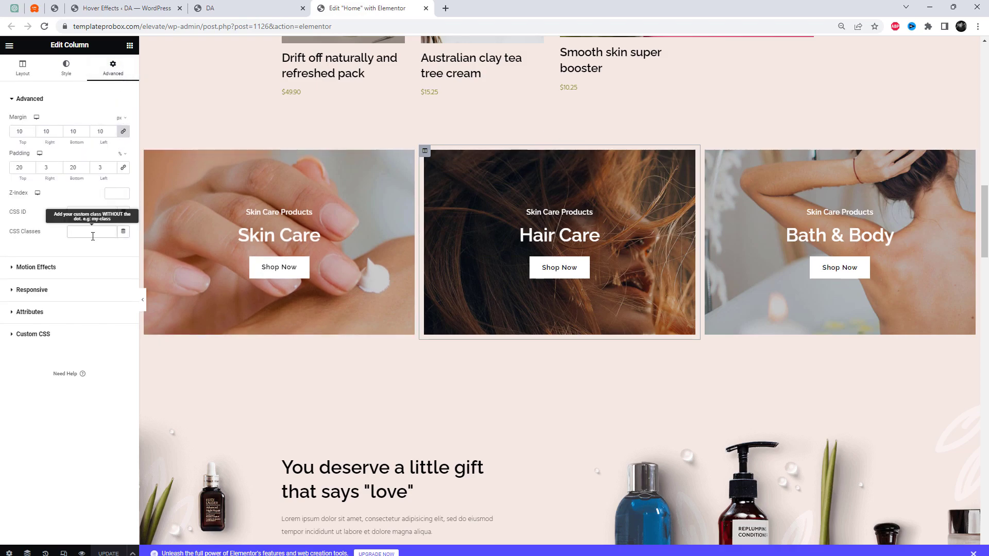
{"action": "key", "text": "ctrl+v"}
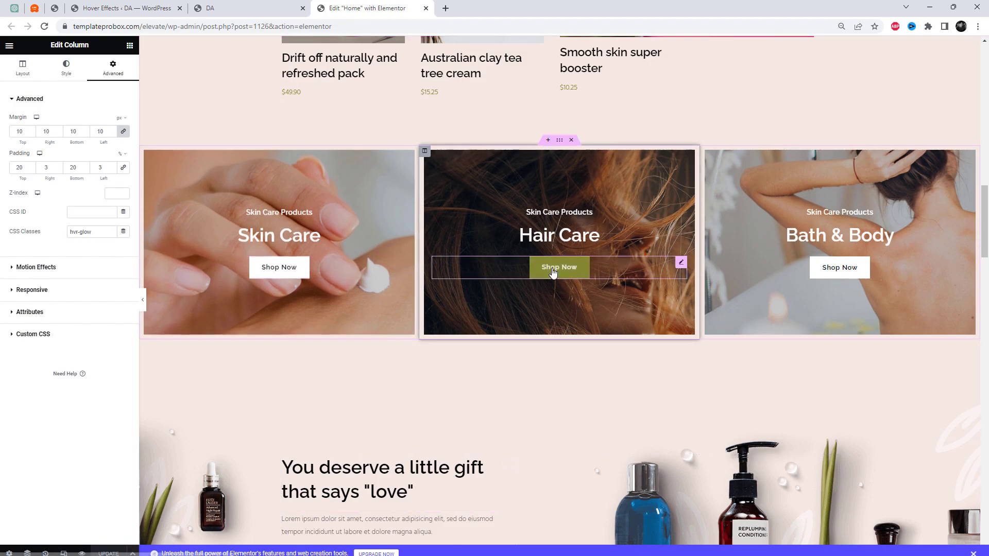
Step: Copy the class hvr-curl-bottom-right from Hover Effects, assign it to the Bath & Body column and save the page
{"action": "left_click", "coordinate": [126, 8]}
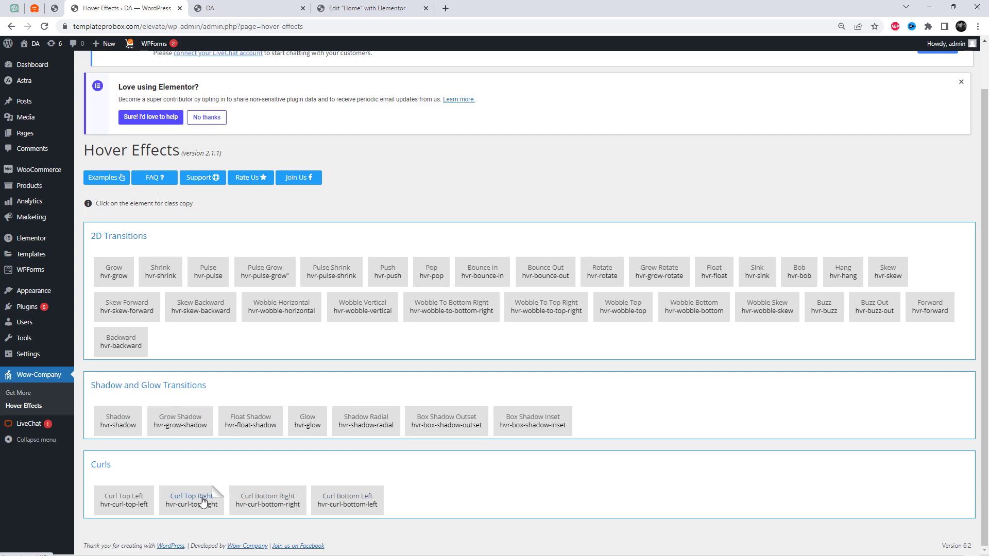
{"action": "left_click", "coordinate": [250, 503]}
{"action": "left_click", "coordinate": [585, 95]}
{"action": "left_click", "coordinate": [416, 6]}
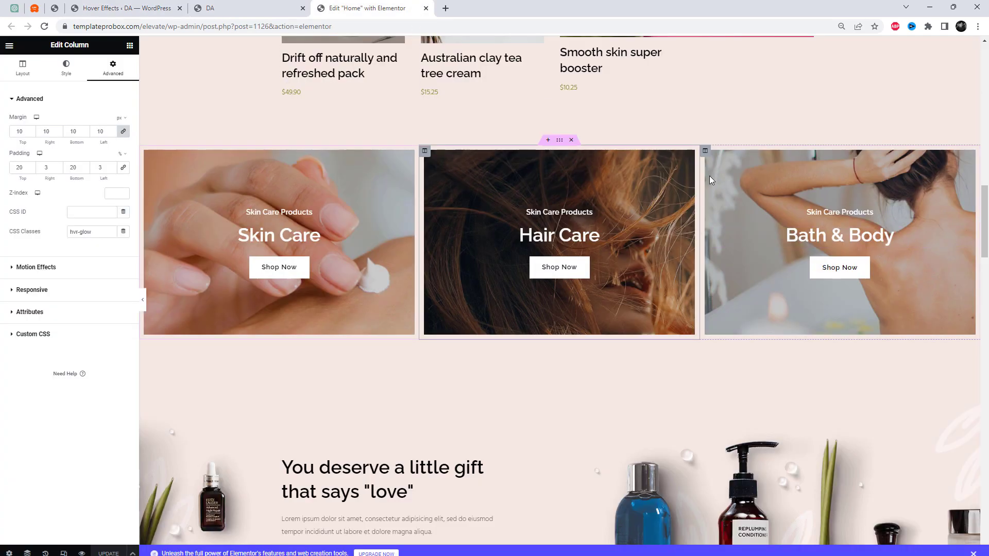
{"action": "left_click", "coordinate": [707, 152]}
{"action": "left_click", "coordinate": [113, 67]}
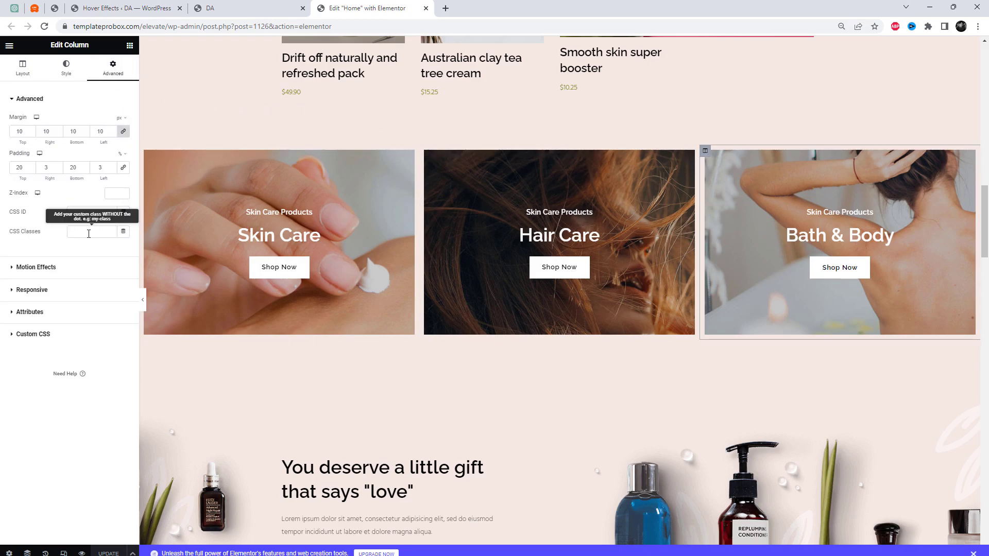
{"action": "type", "text": "hvr-curl-bottom-right"}
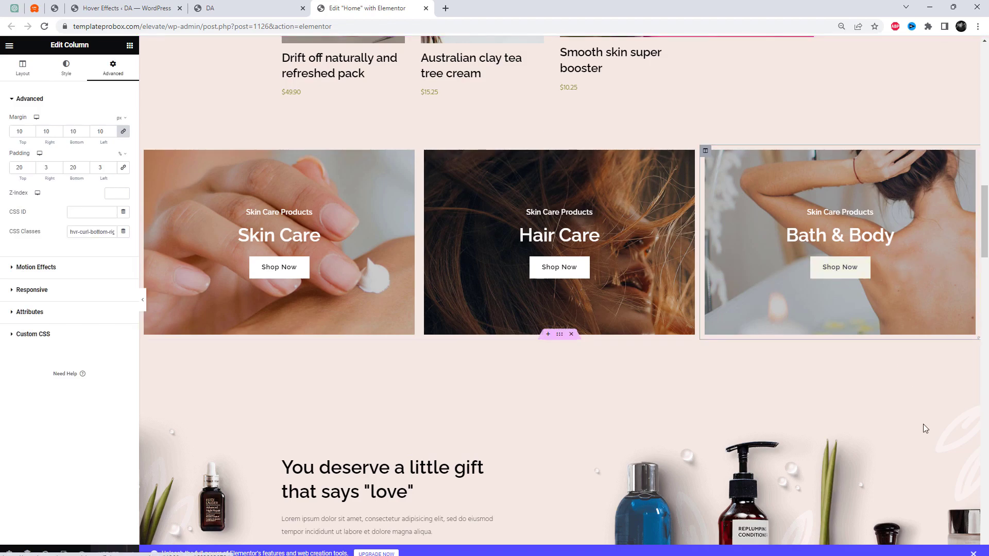
Step: Copy the class hvr-shadow-radial from Hover Effects, replace the Bath & Body column's CSS class with it and save the page
{"action": "left_click", "coordinate": [129, 8]}
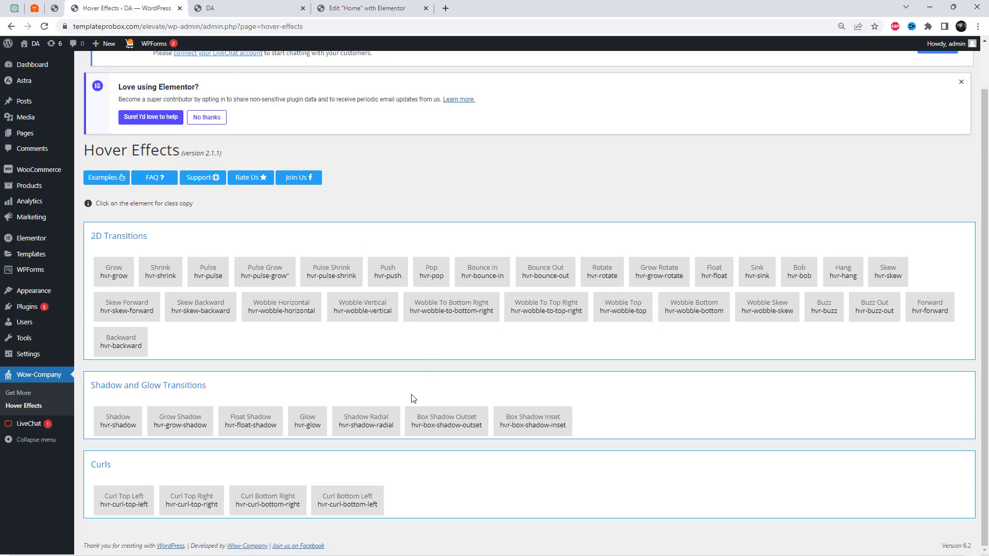
{"action": "left_click", "coordinate": [363, 434]}
{"action": "left_click", "coordinate": [585, 94]}
{"action": "left_click", "coordinate": [374, 425]}
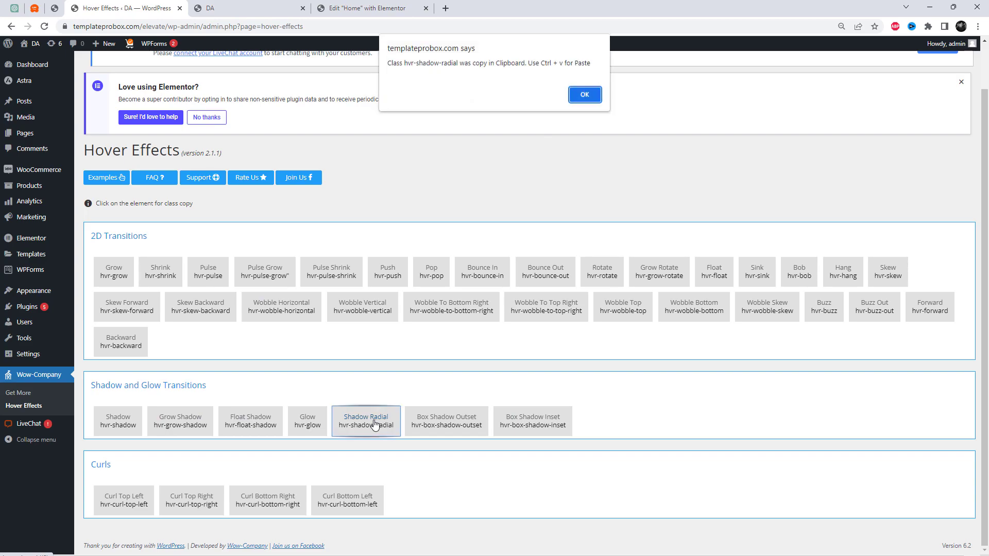
{"action": "left_click", "coordinate": [585, 94]}
{"action": "left_click", "coordinate": [367, 8]}
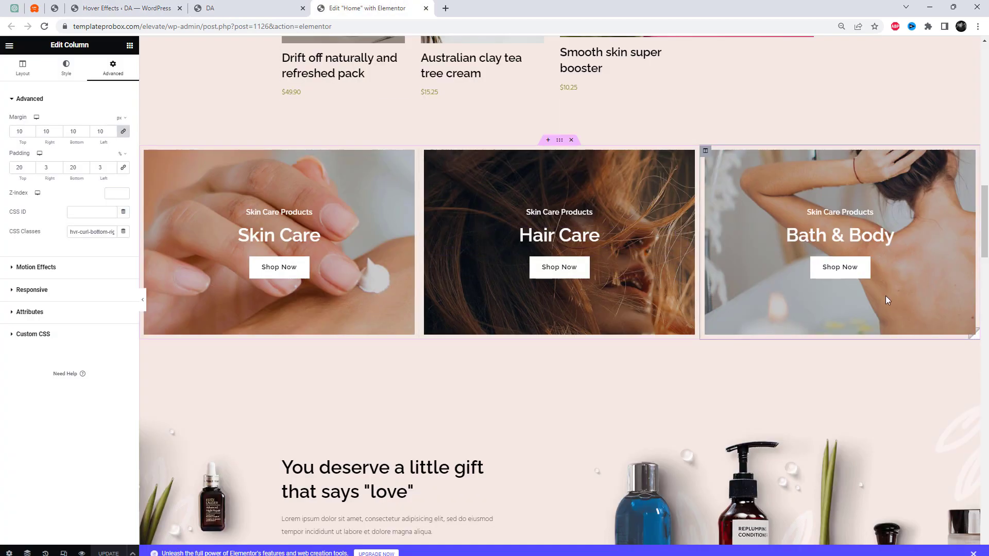
{"action": "left_click", "coordinate": [97, 232]}
{"action": "key", "text": "ctrl+a"}
{"action": "key", "text": "ctrl+v"}
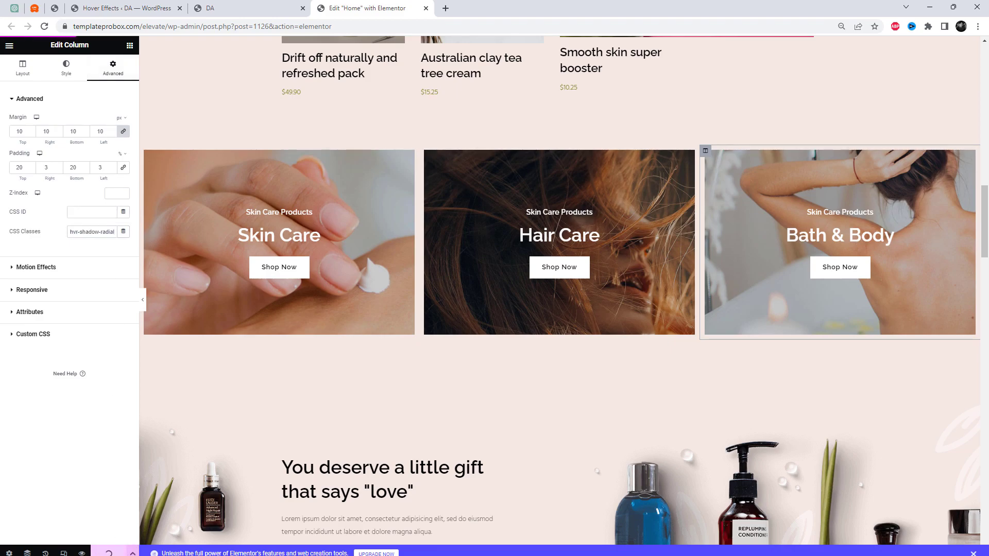
Step: Check the hover animations of the Bestsellers products and the category banners on the live home page
{"action": "left_click", "coordinate": [242, 8]}
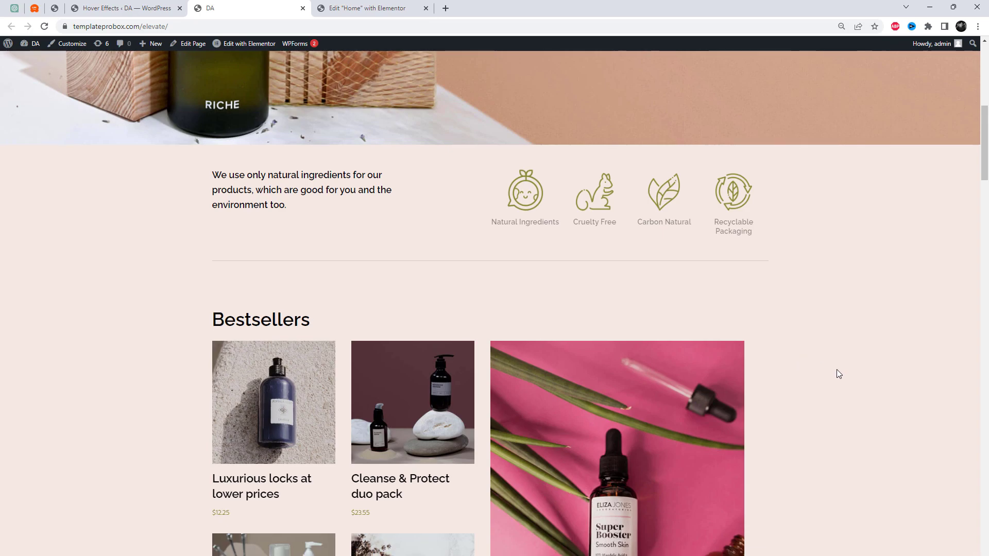
{"action": "scroll", "coordinate": [837, 370], "scroll_direction": "down", "scroll_amount": 3}
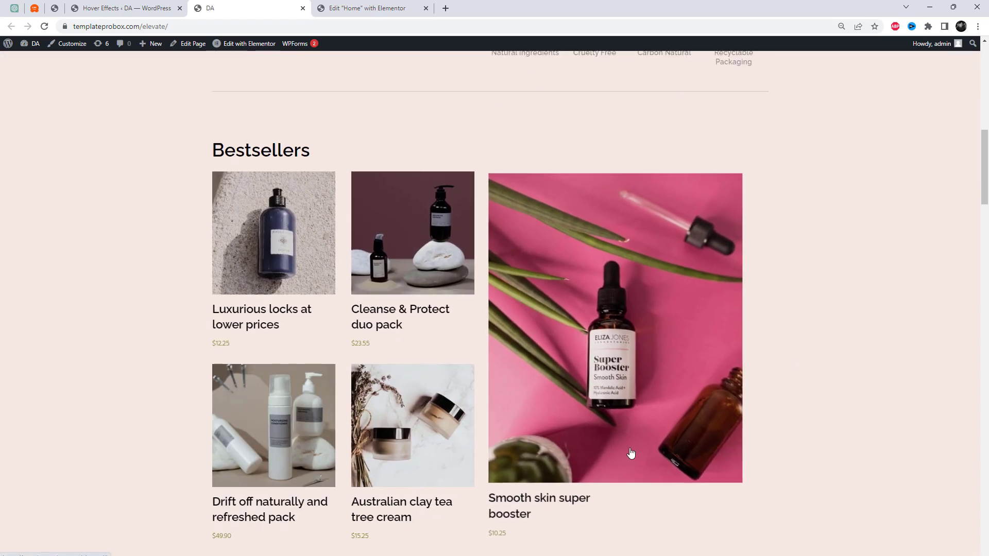
{"action": "scroll", "coordinate": [628, 454], "scroll_direction": "down", "scroll_amount": 8}
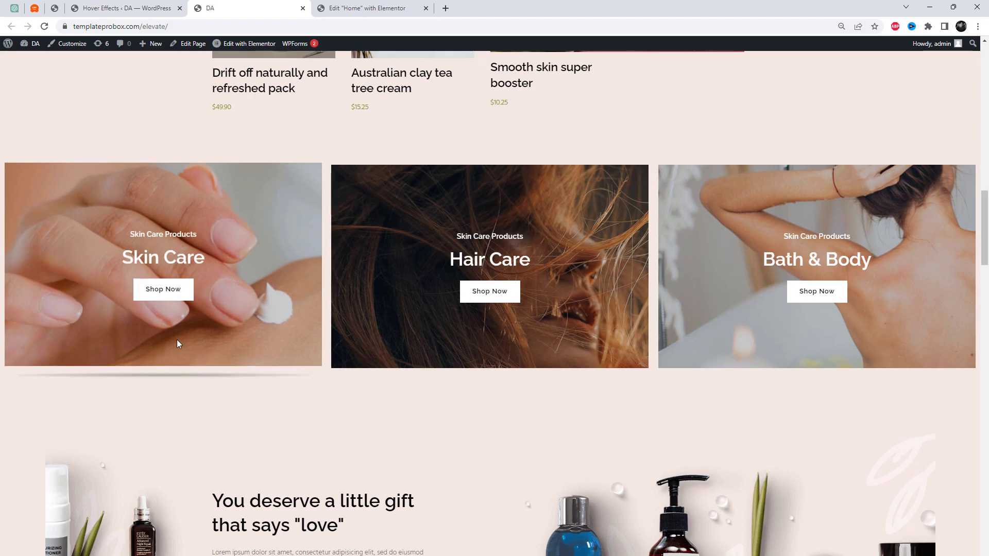
{"action": "scroll", "coordinate": [975, 250], "scroll_direction": "up", "scroll_amount": 8}
{"action": "scroll", "coordinate": [974, 250], "scroll_direction": "up", "scroll_amount": 5}
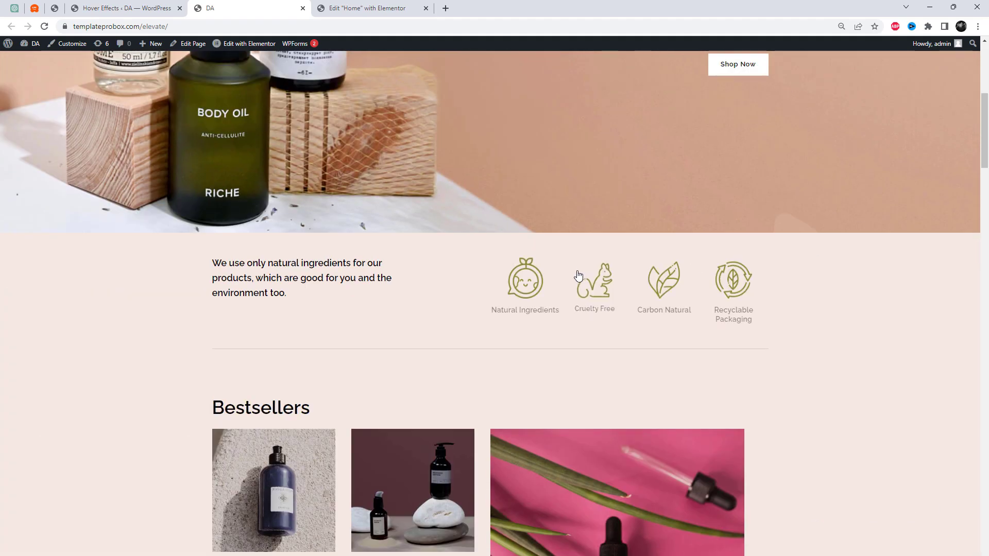